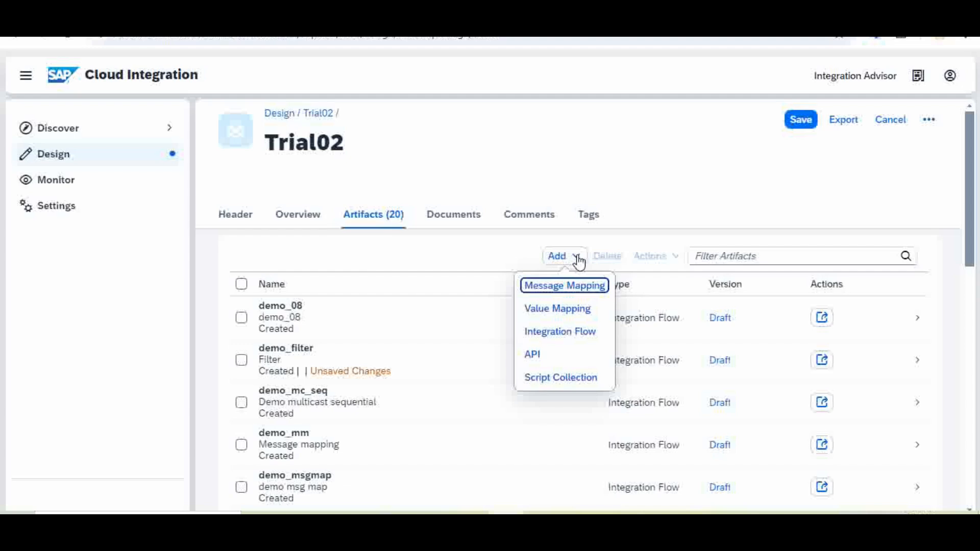
# Start a new value mapping artifact in the Trial02 package with name and description vm3
pyautogui.click(559, 310)
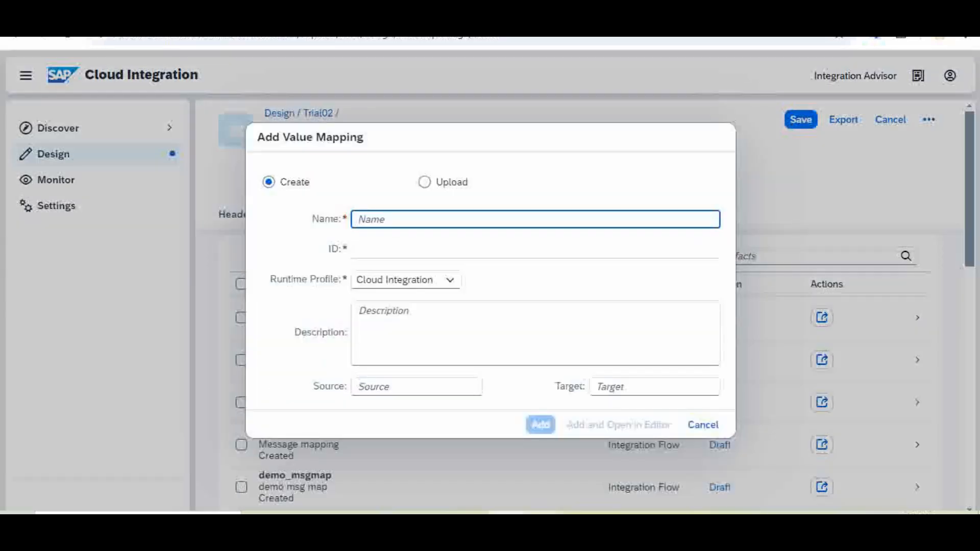
pyautogui.moveTo(541, 524)
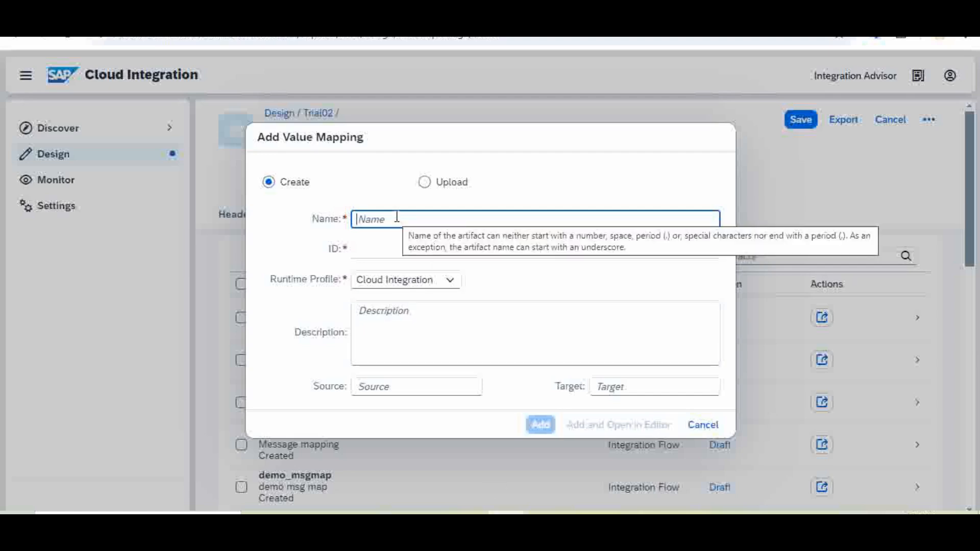
pyautogui.write('v')
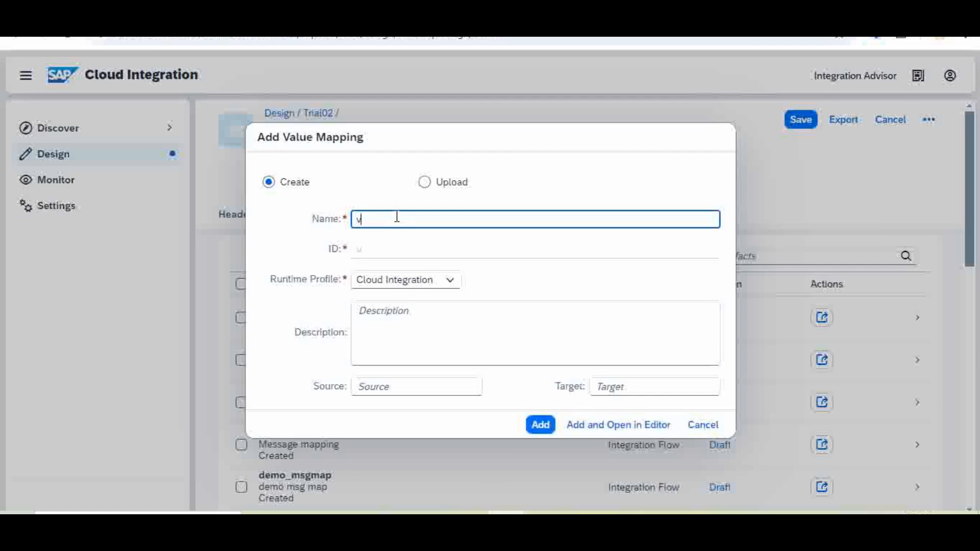
pyautogui.write('m3')
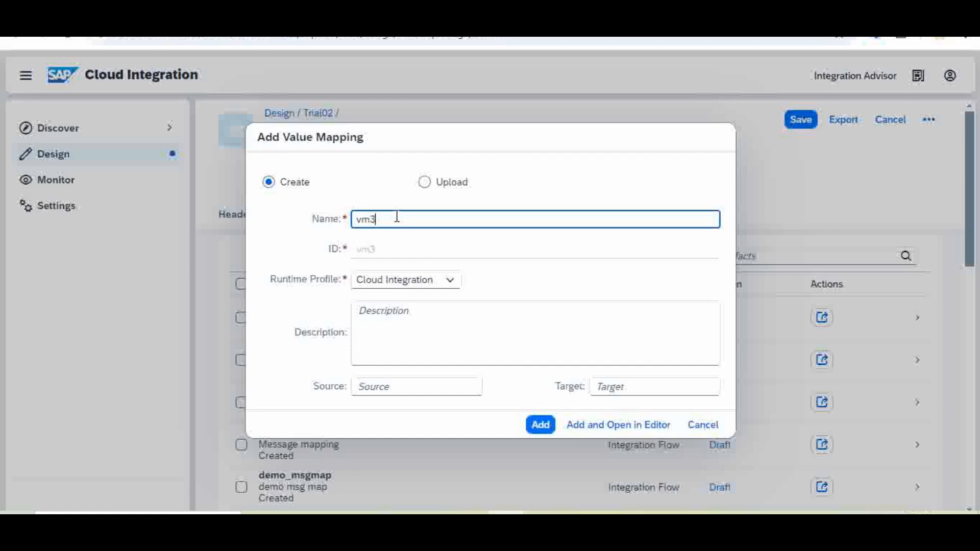
pyautogui.click(418, 310)
pyautogui.write('v')
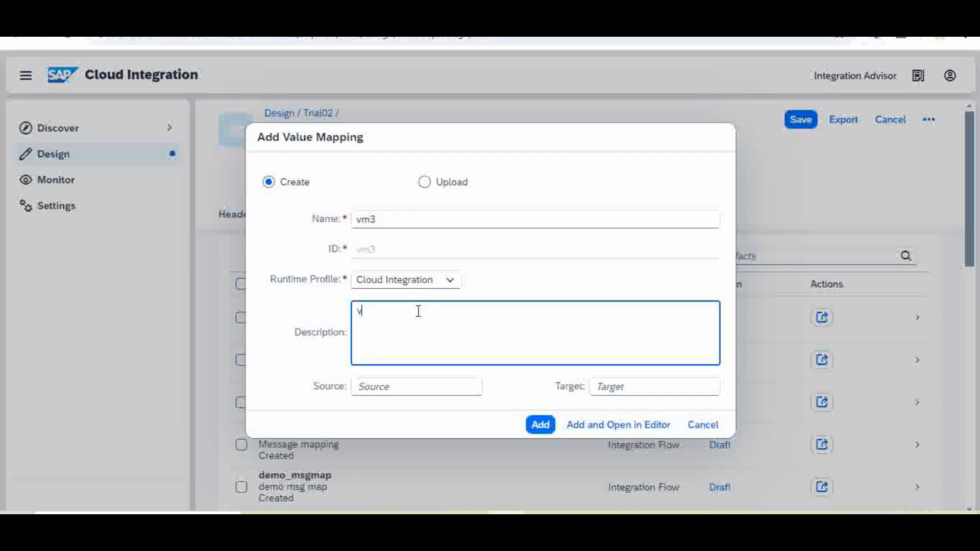
pyautogui.write('m3')
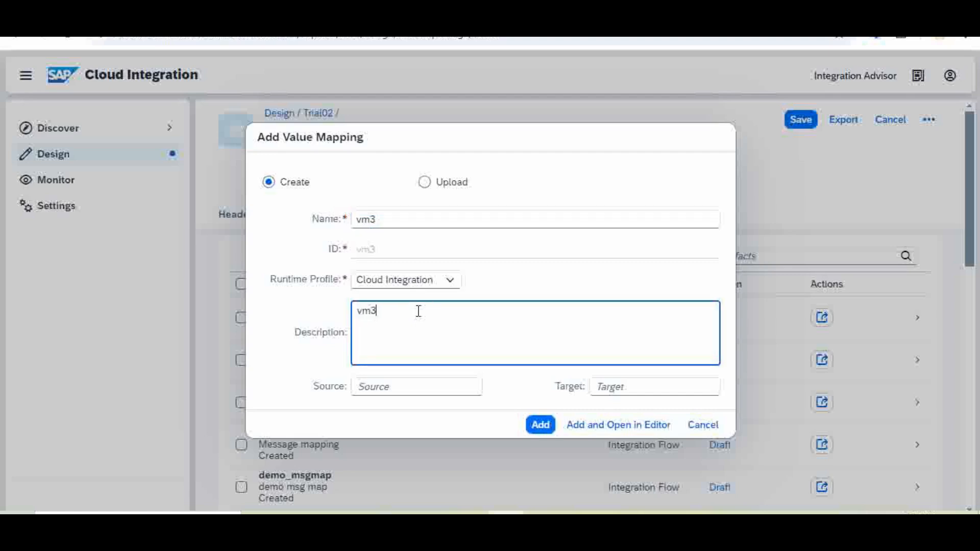
# Set the value mapping's source to S4 and target to T4, and add it to the package
pyautogui.click(394, 388)
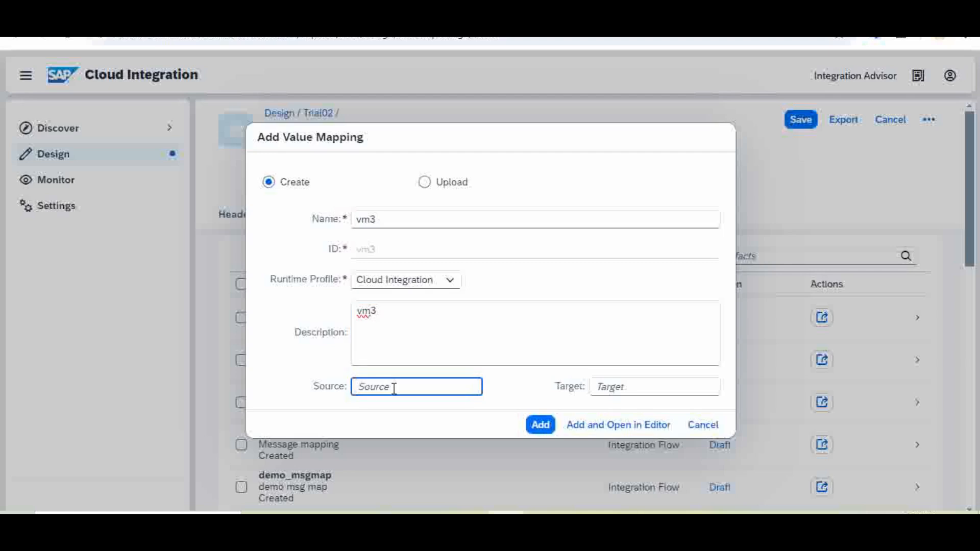
pyautogui.write('S4')
pyautogui.click(632, 389)
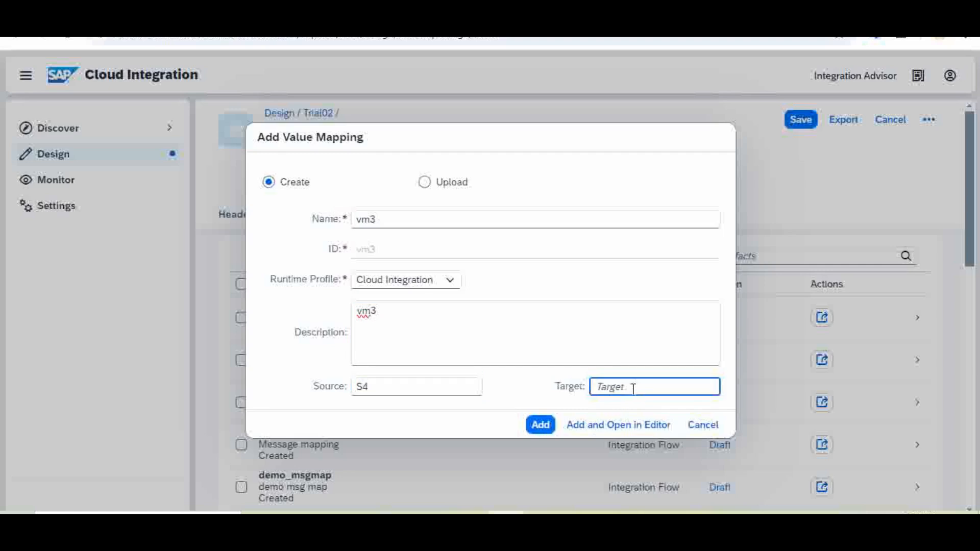
pyautogui.write('T4')
pyautogui.click(541, 428)
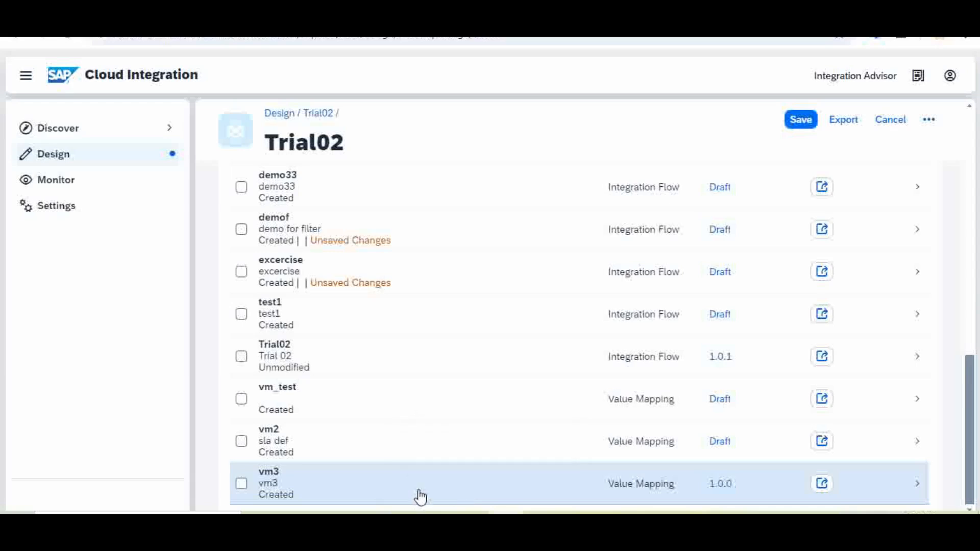
# Open the vm3 value mapping for editing and add a bi-directional mapping with source agency S4 and identifier type
pyautogui.click(449, 487)
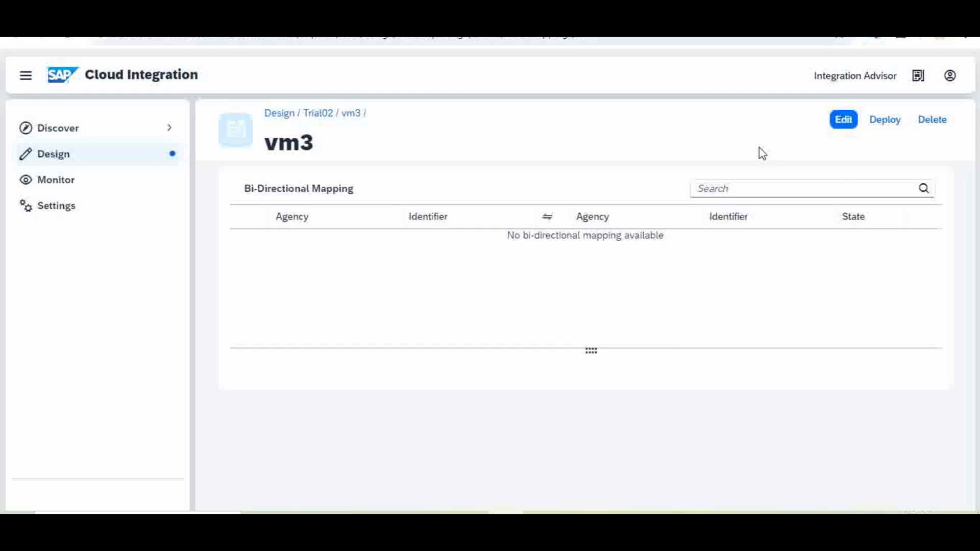
pyautogui.click(843, 123)
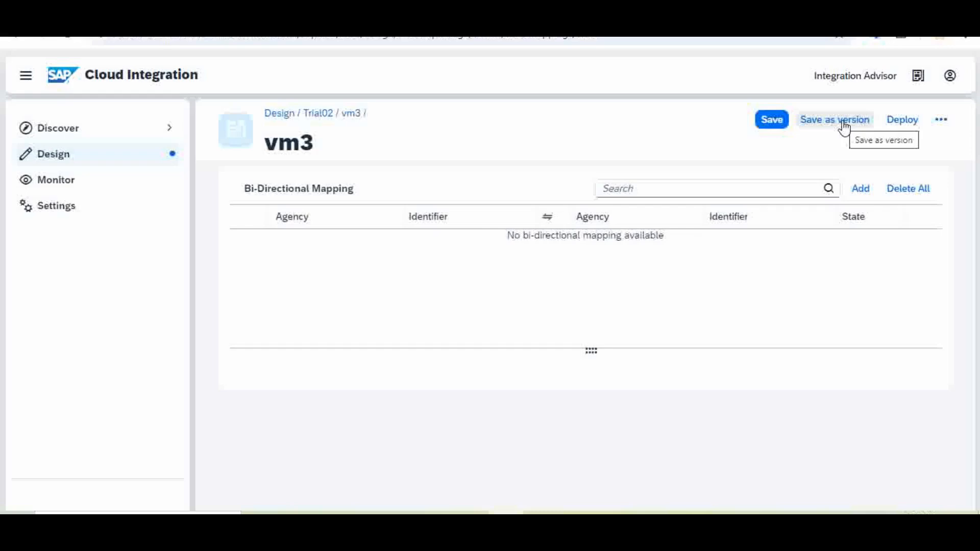
pyautogui.click(861, 189)
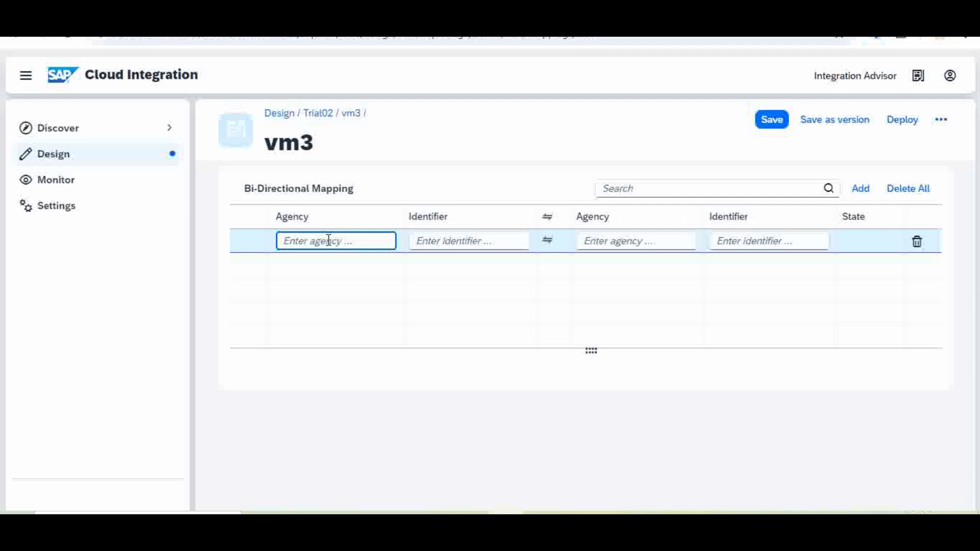
pyautogui.write('S4')
pyautogui.click(432, 241)
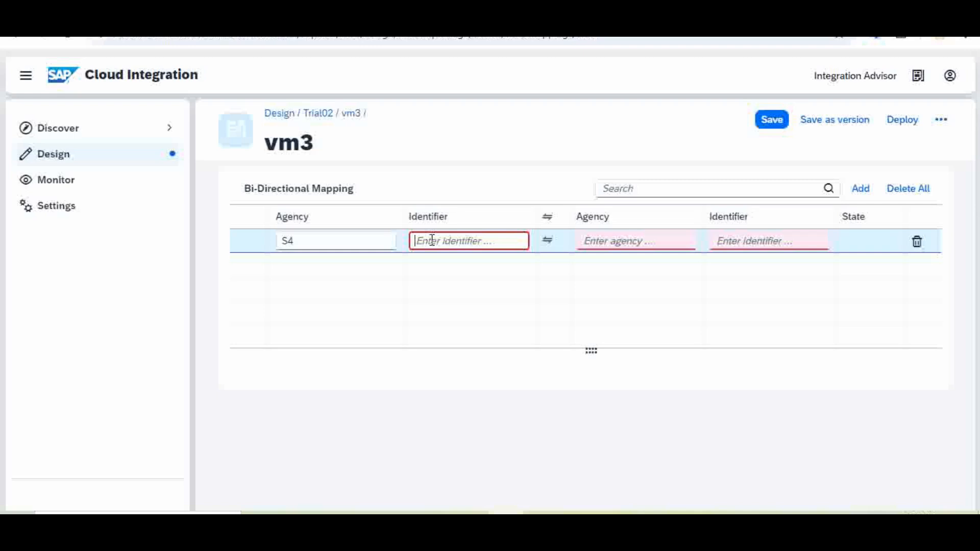
pyautogui.write('T')
pyautogui.press('BackSpace')
pyautogui.write('type')
# Complete the bi-directional mapping row with target agency T4 and identifier sla
pyautogui.click(626, 241)
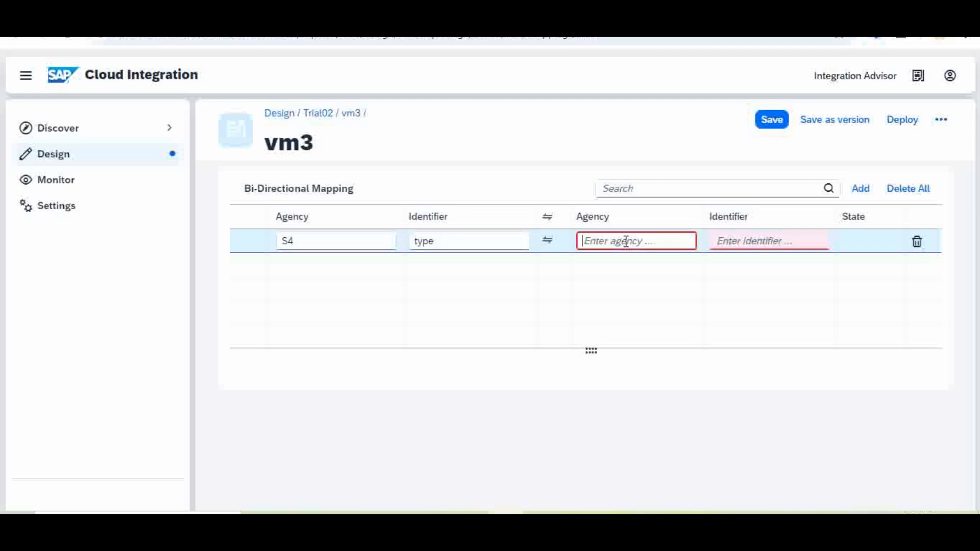
pyautogui.write('T4')
pyautogui.click(749, 240)
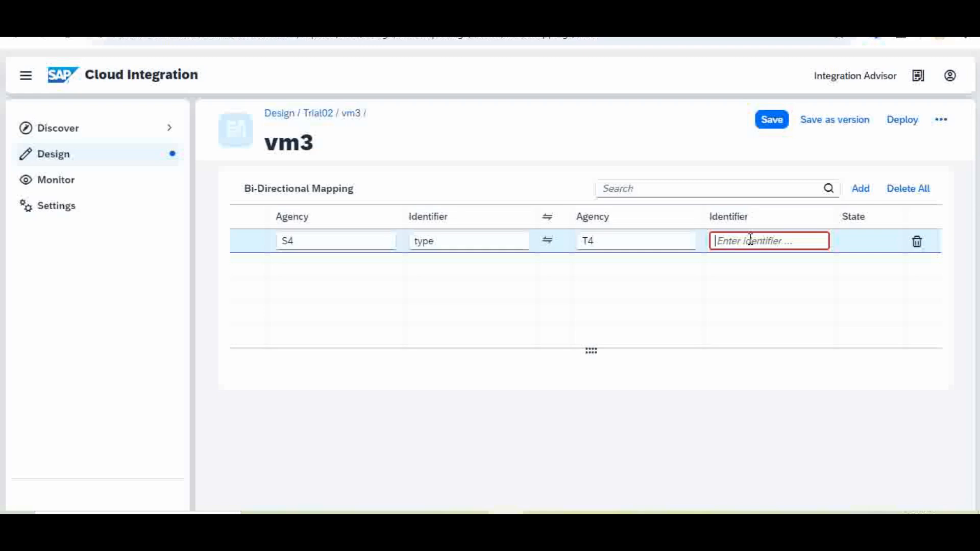
pyautogui.write('sla')
pyautogui.click(463, 242)
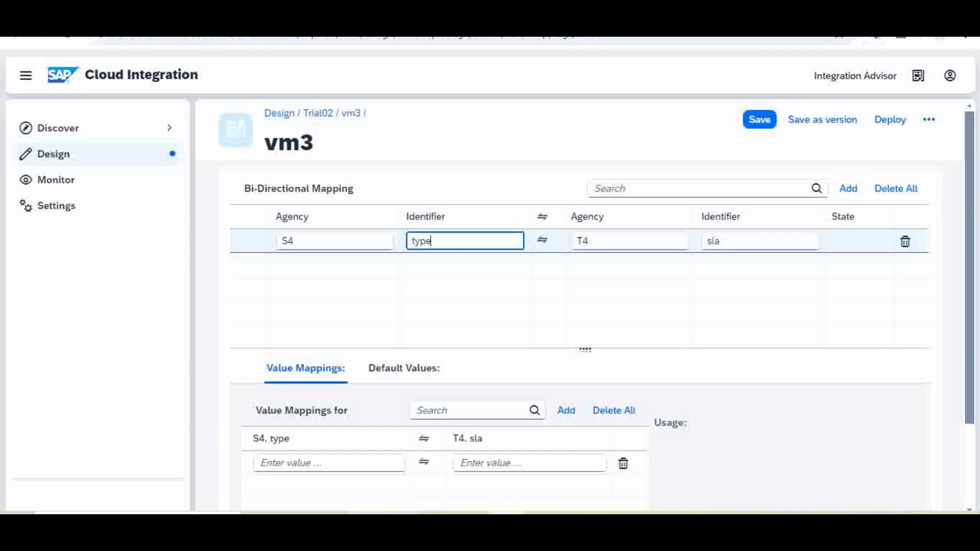
# Map the source value Infra to the target value 10 in the value mappings for this agency pair
pyautogui.scroll(-1, 971, 315)
pyautogui.scroll(-2, 579, 316)
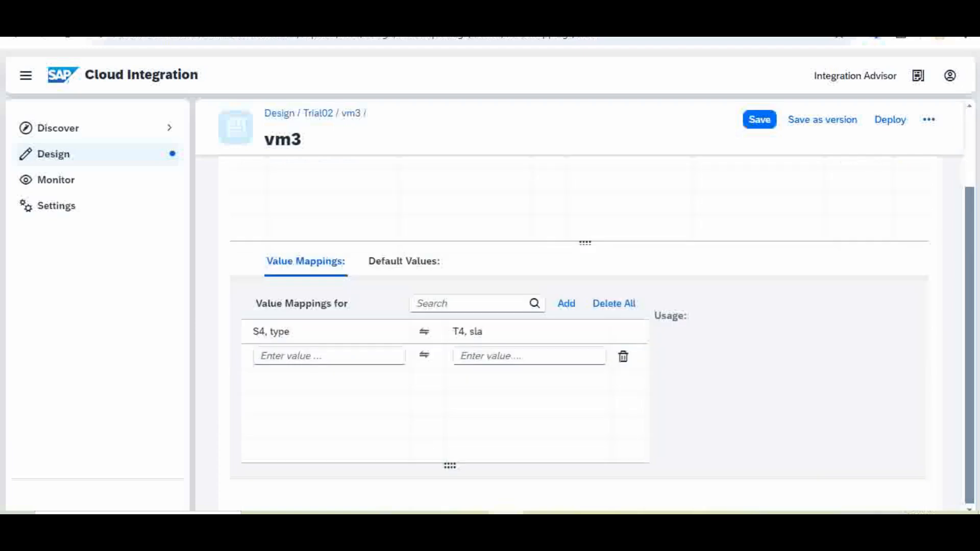
pyautogui.scroll(2, 971, 350)
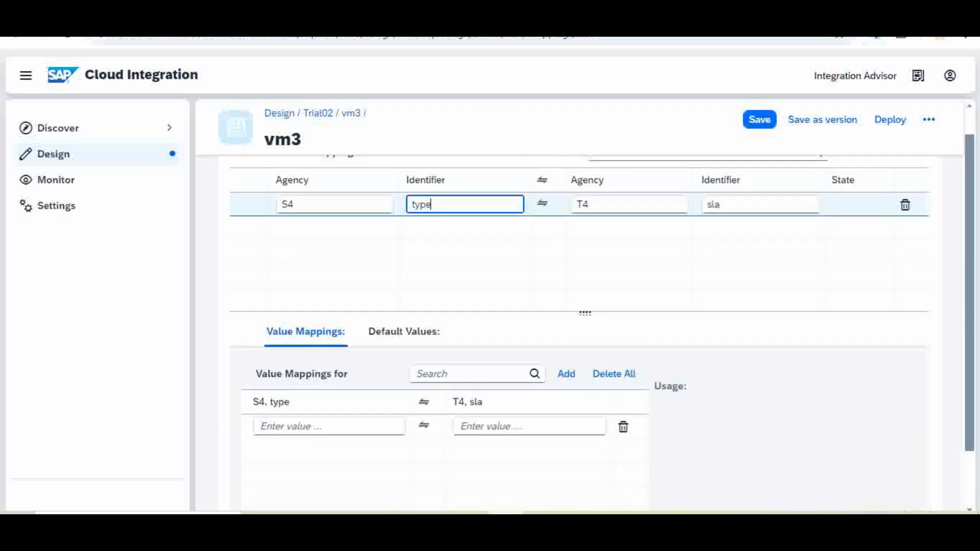
pyautogui.click(293, 425)
pyautogui.write('Inf')
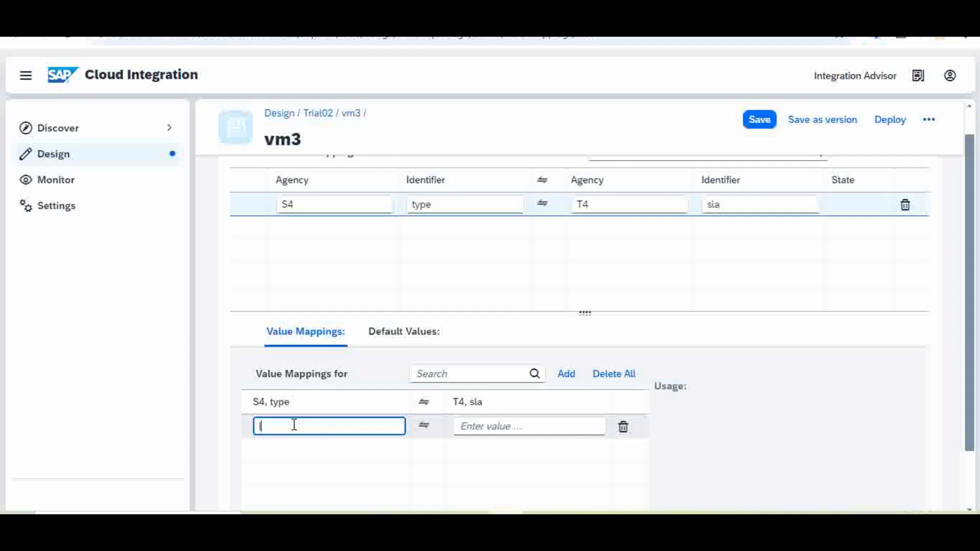
pyautogui.write('ra')
pyautogui.click(486, 425)
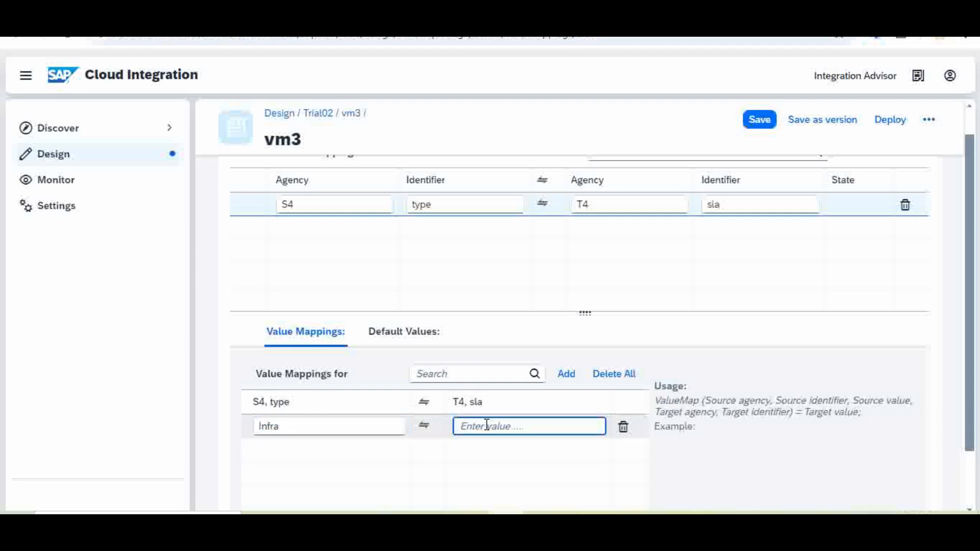
pyautogui.write('10')
# Add a second value mapping entry from Application to 5
pyautogui.click(568, 376)
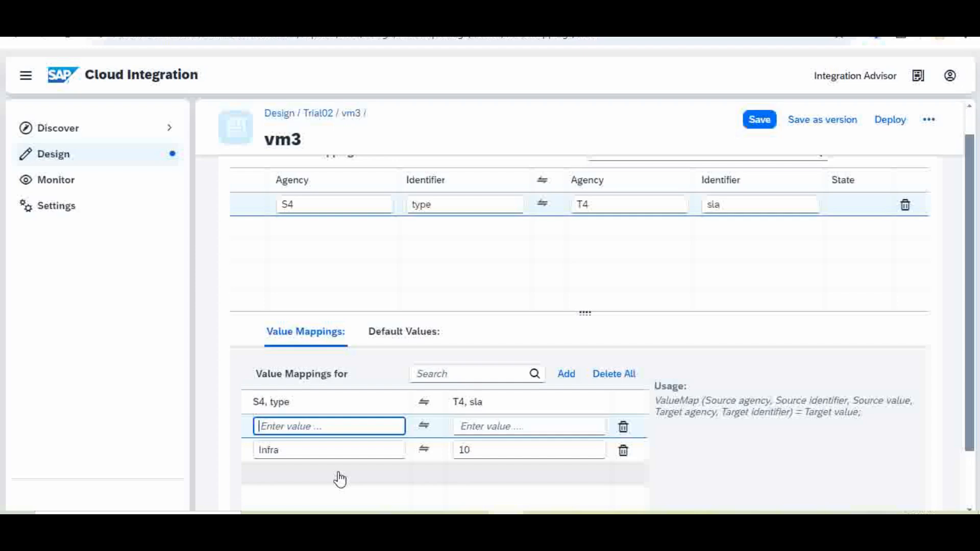
pyautogui.write('Application')
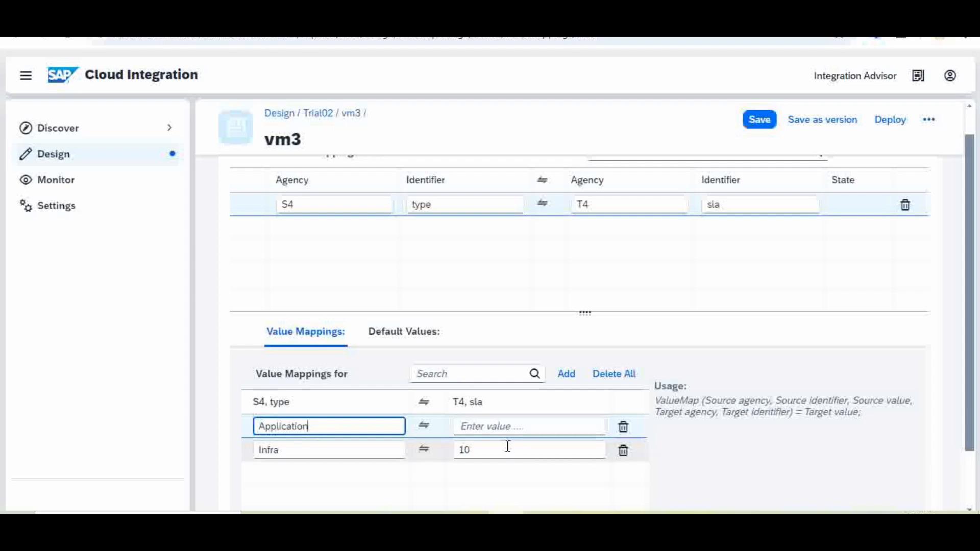
pyautogui.click(492, 427)
pyautogui.write('5')
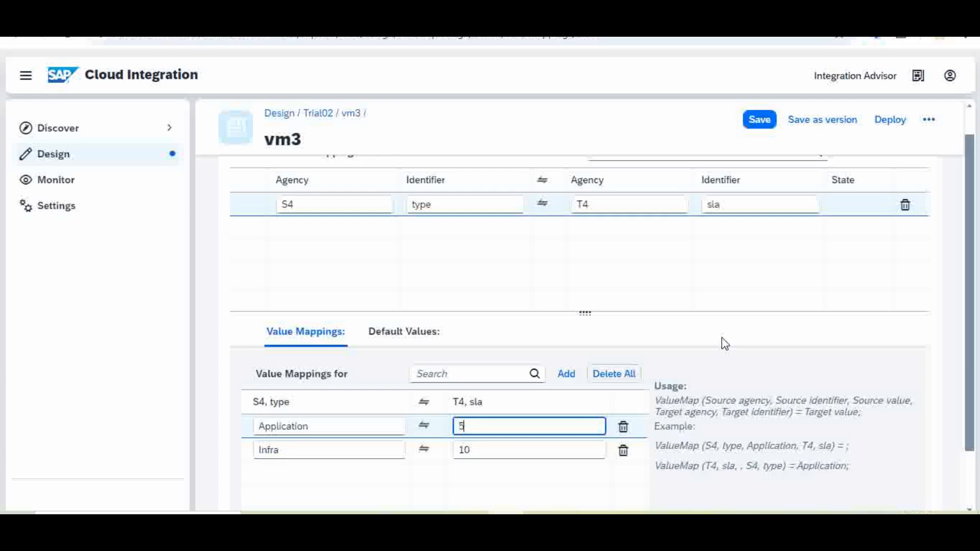
# Save the vm3 value mapping and deploy it with the Cloud Integration runtime profile
pyautogui.click(766, 125)
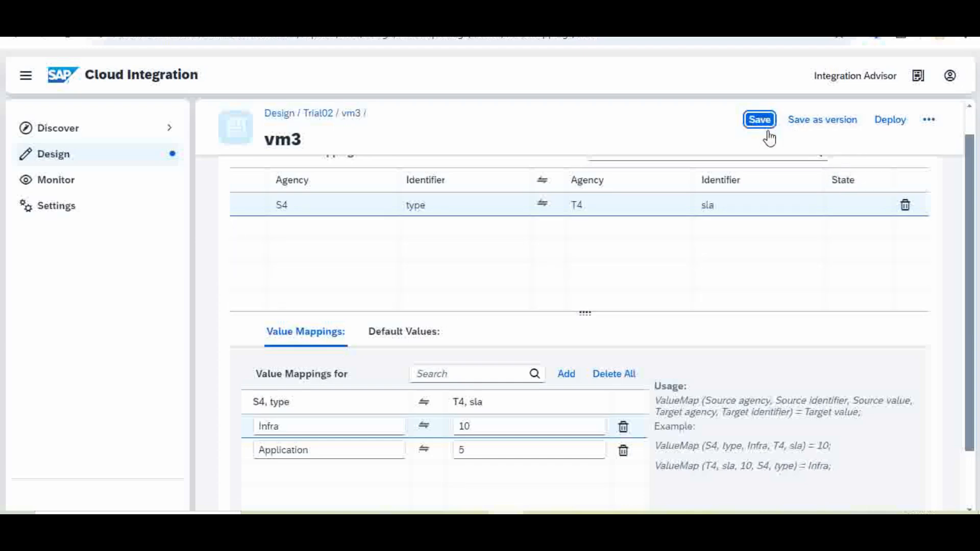
pyautogui.click(898, 127)
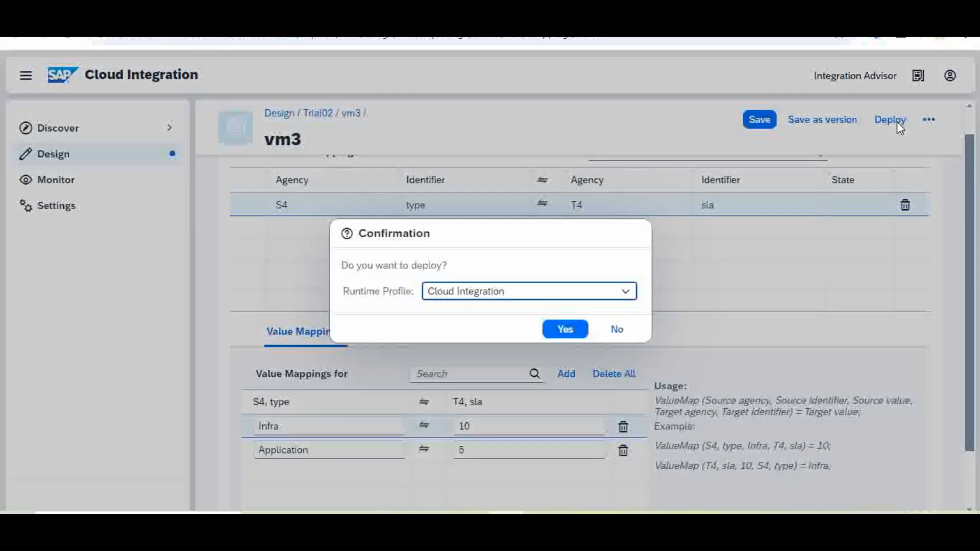
pyautogui.click(563, 329)
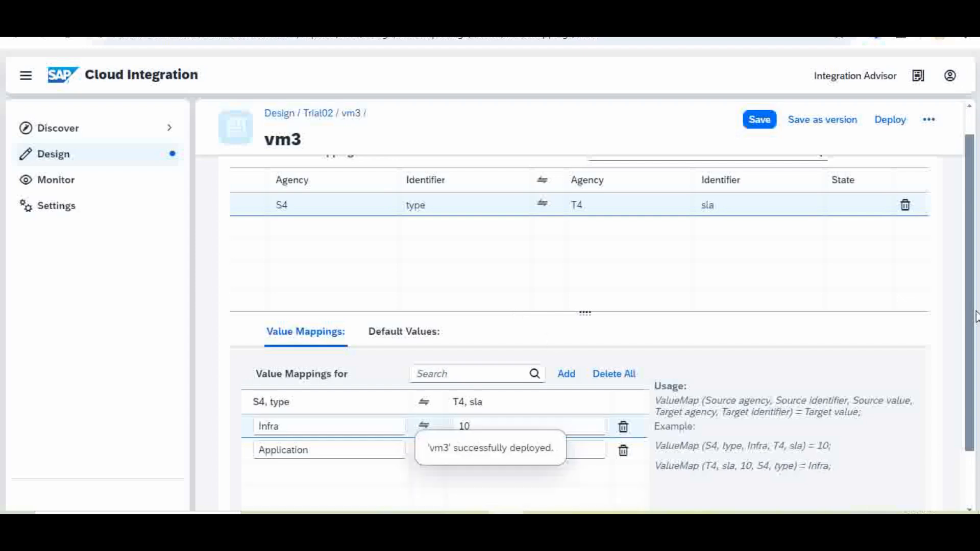
# Open the demo_msgmap_vm integration flow from the Trial02 package, select its Message Mapping 1 step, and put the flow in edit mode
pyautogui.scroll(-1, 976, 316)
pyautogui.scroll(2, 976, 317)
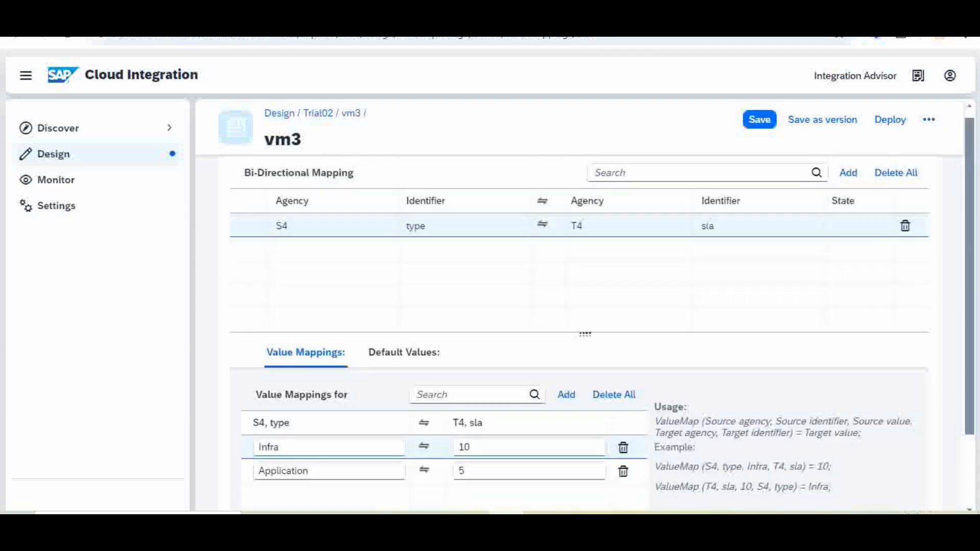
pyautogui.scroll(1, 586, 309)
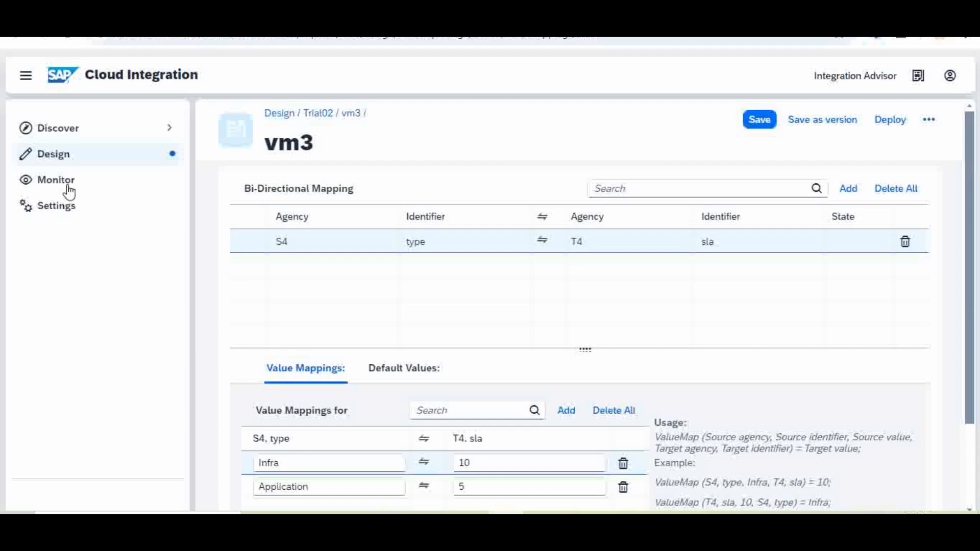
pyautogui.doubleClick(321, 113)
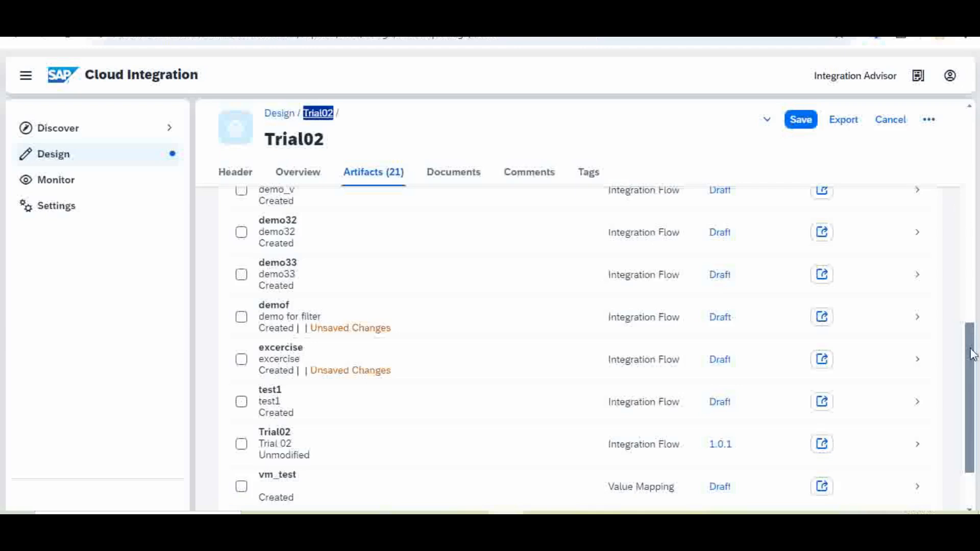
pyautogui.scroll(10, 971, 350)
pyautogui.scroll(-5, 972, 255)
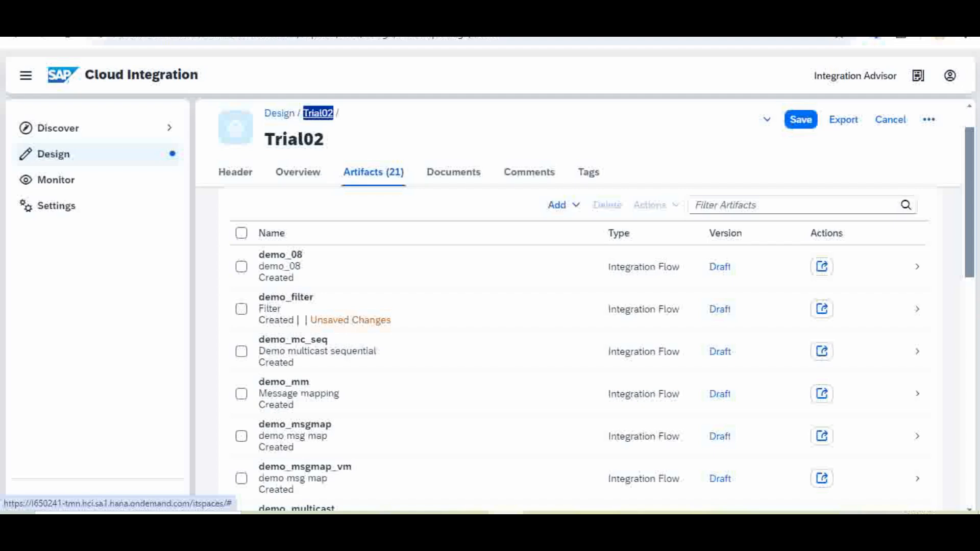
pyautogui.scroll(-7, 970, 265)
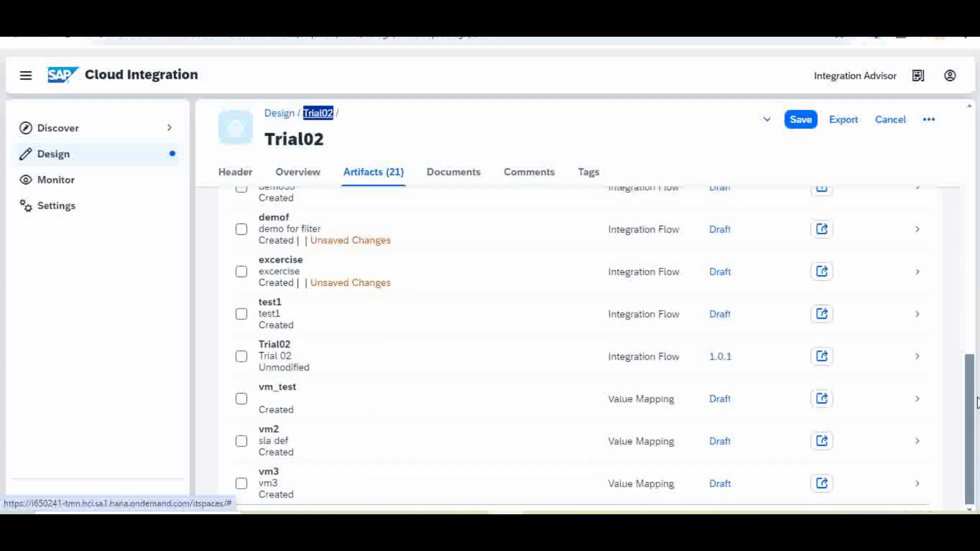
pyautogui.moveTo(973, 406); pyautogui.dragTo(912, 240)
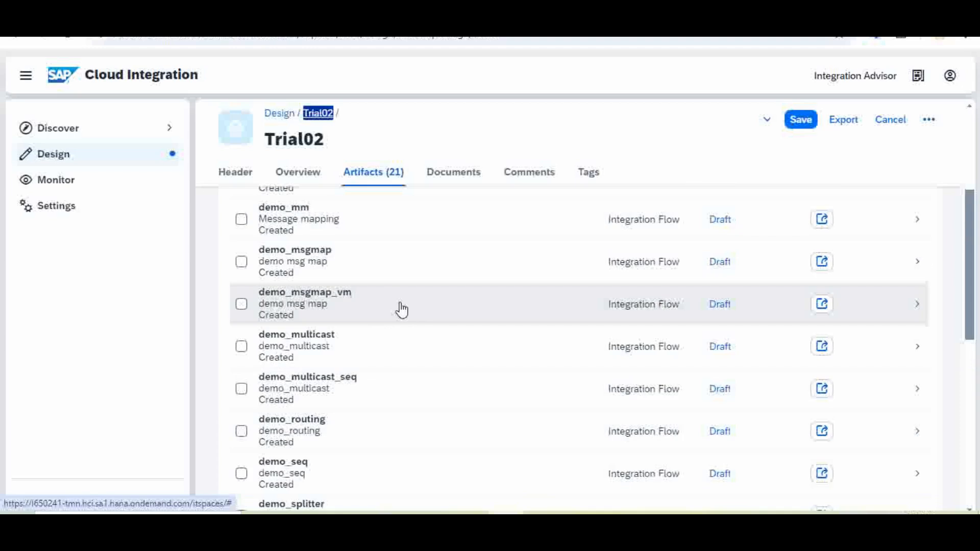
pyautogui.click(401, 308)
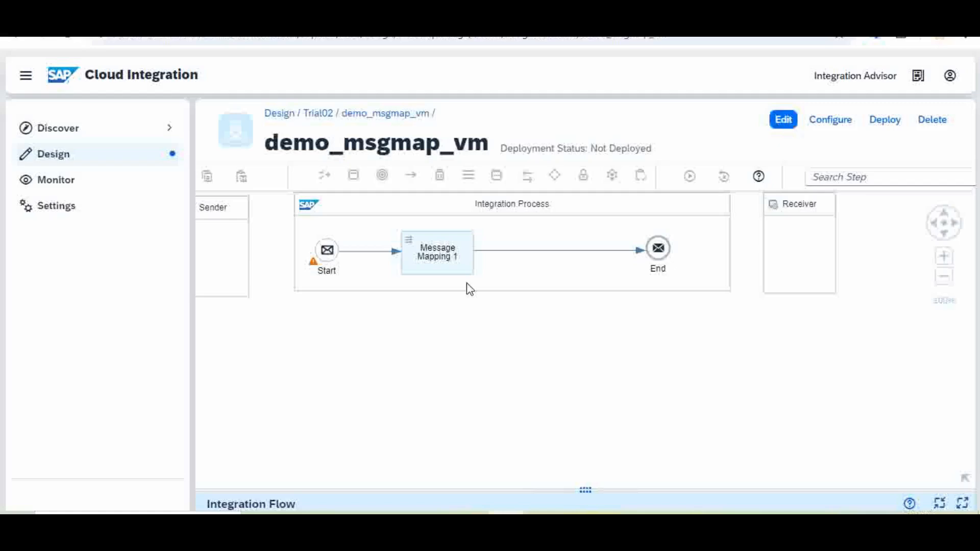
pyautogui.click(442, 262)
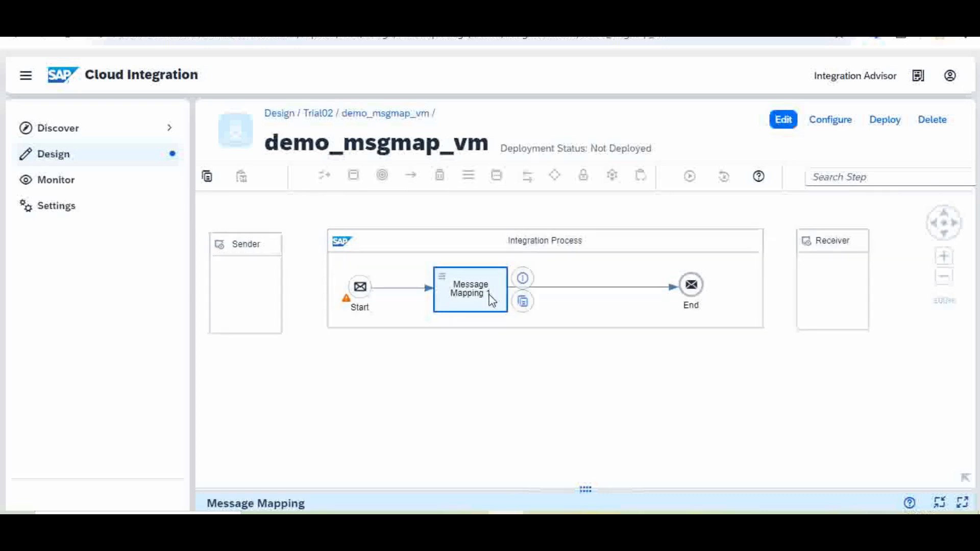
pyautogui.click(786, 130)
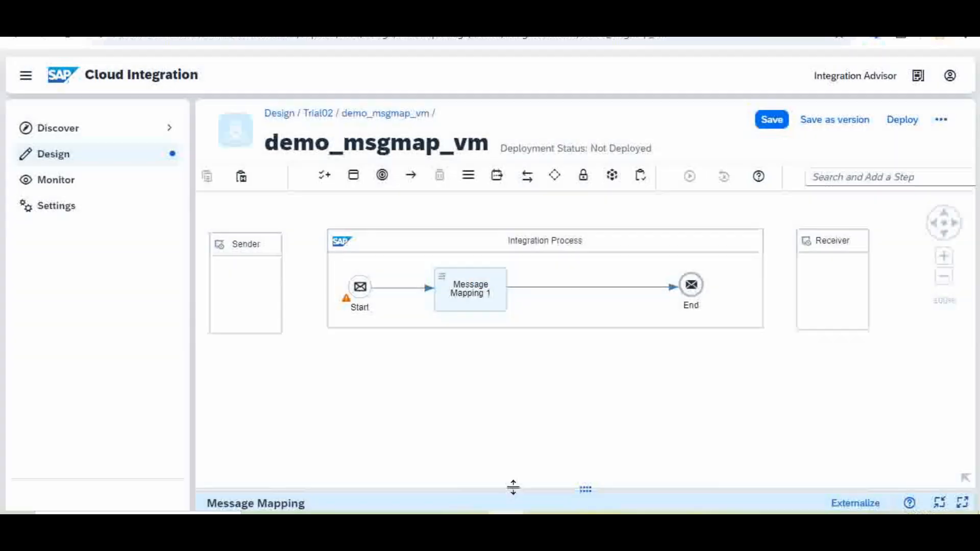
# Open the mm3.mmap resource from the processing settings of the Message Mapping 1 step
pyautogui.moveTo(511, 486); pyautogui.dragTo(542, 353)
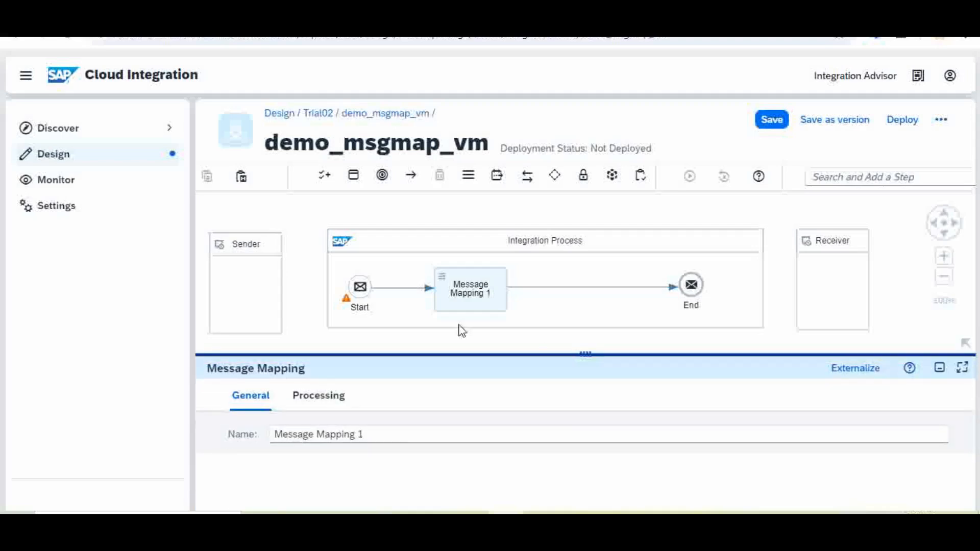
pyautogui.click(481, 298)
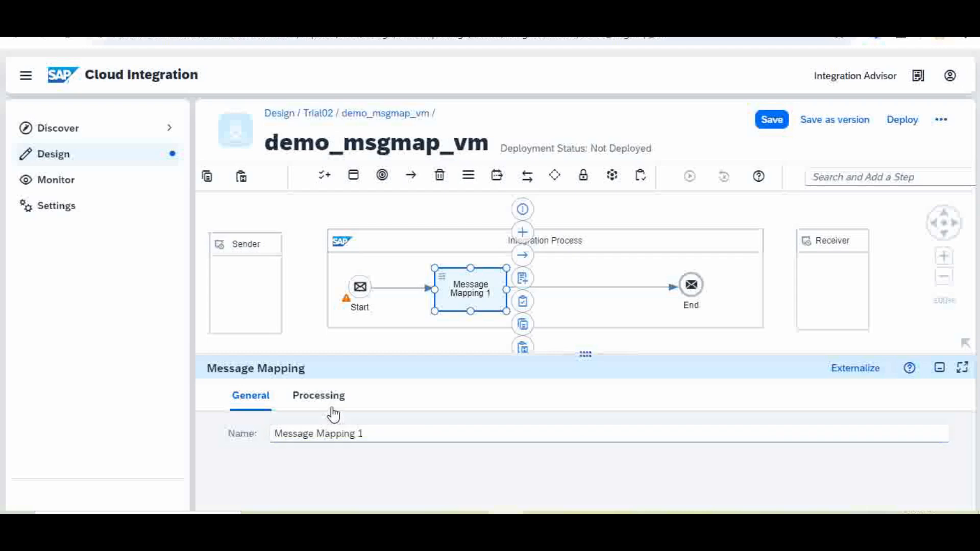
pyautogui.click(335, 400)
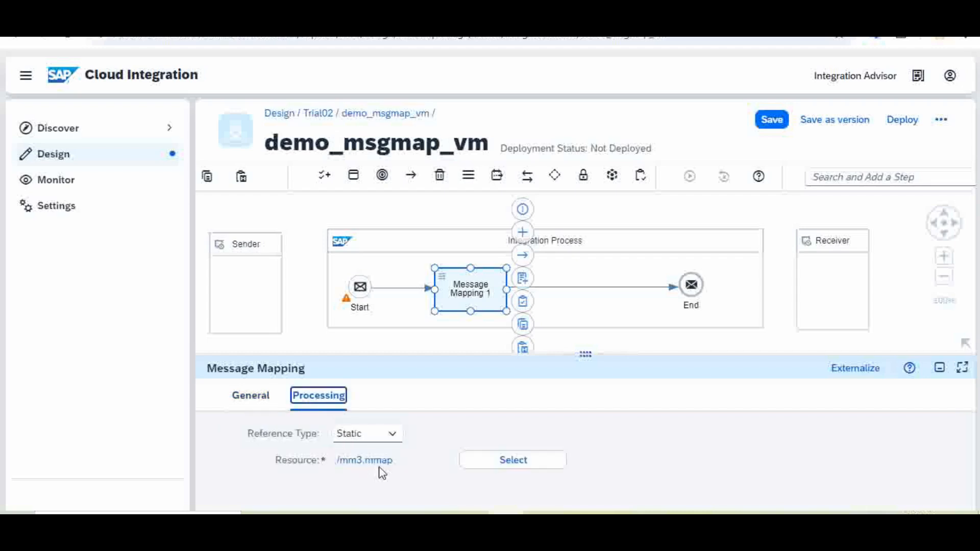
pyautogui.moveTo(377, 464); pyautogui.dragTo(403, 461)
pyautogui.click(403, 462)
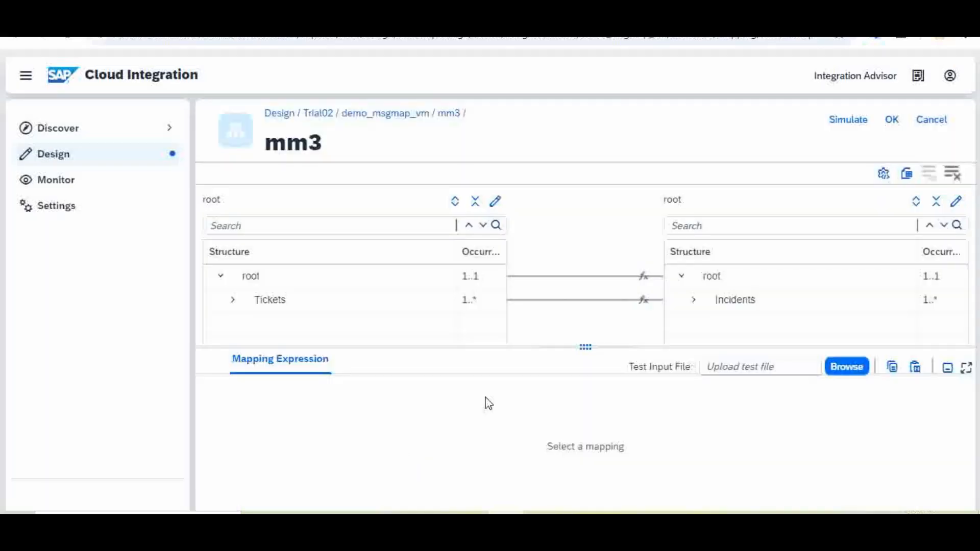
# Expand the source Tickets and target Incidents nodes and review how their fields are mapped, down to SLA, Date and Srno
pyautogui.moveTo(525, 346); pyautogui.dragTo(525, 408)
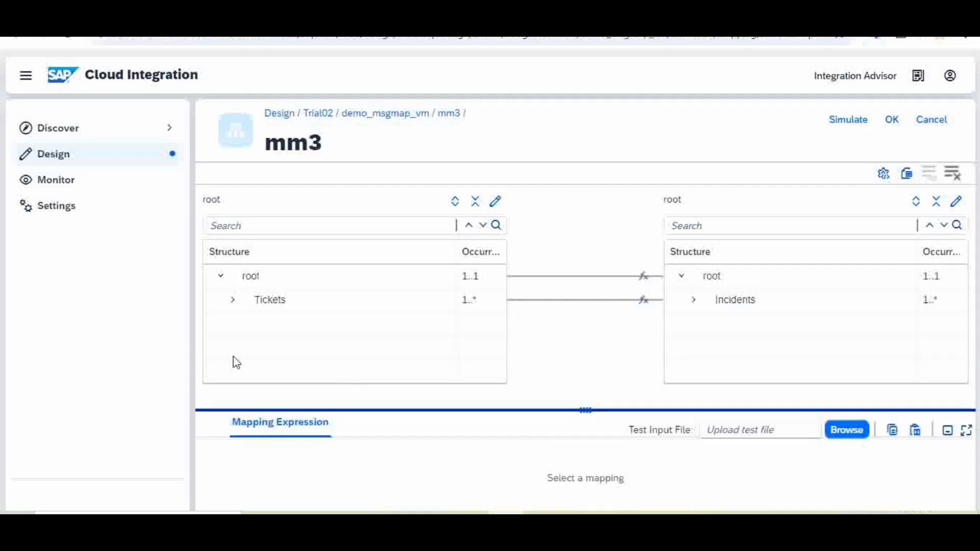
pyautogui.click(234, 300)
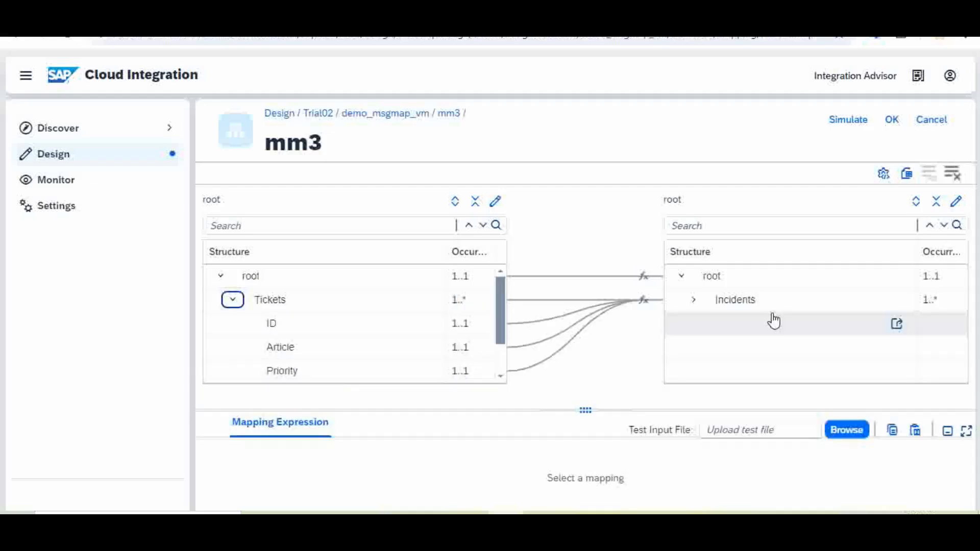
pyautogui.click(693, 299)
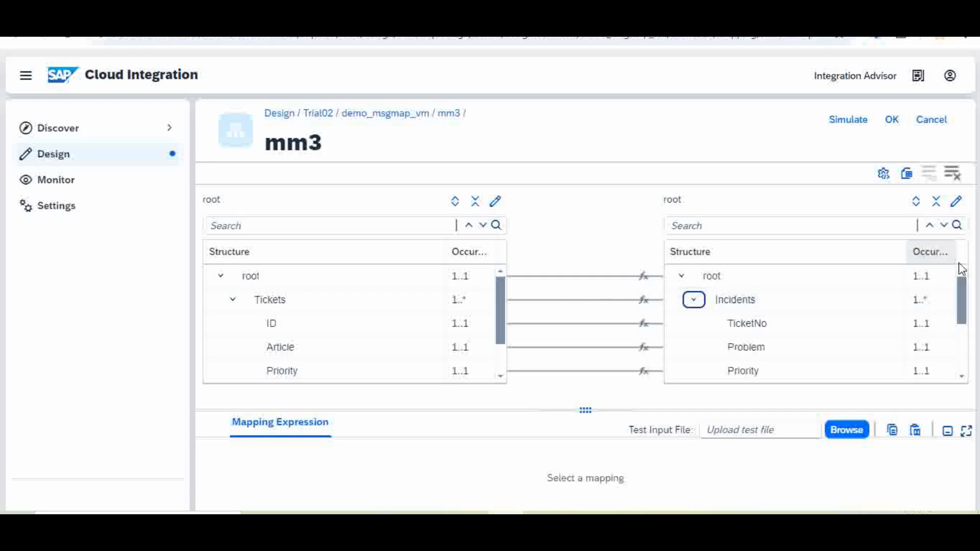
pyautogui.moveTo(964, 301); pyautogui.dragTo(958, 339)
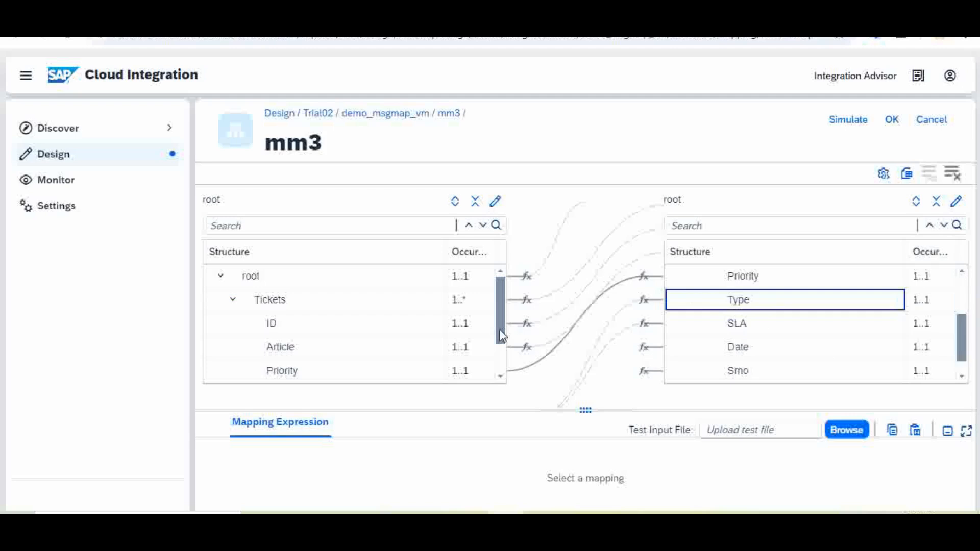
pyautogui.moveTo(502, 336); pyautogui.dragTo(501, 358)
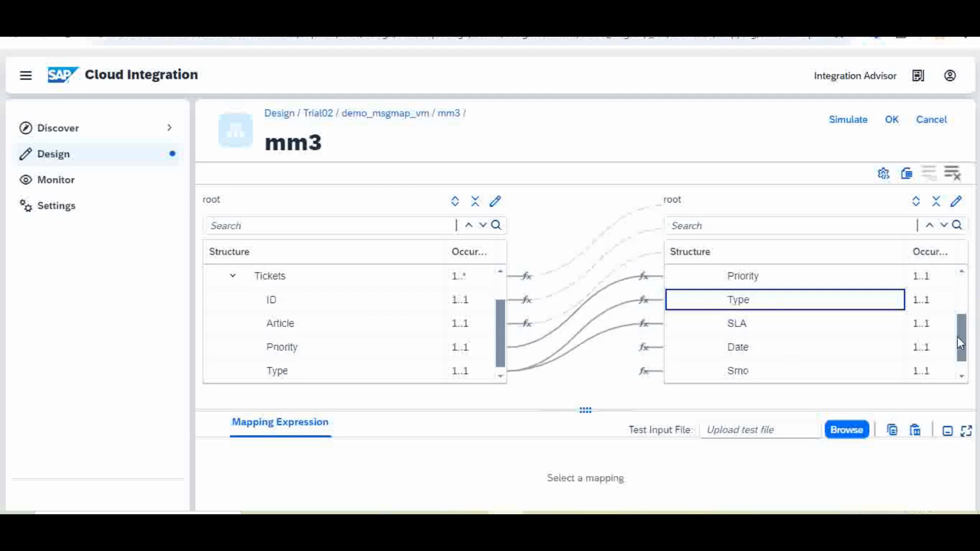
pyautogui.moveTo(962, 339); pyautogui.dragTo(963, 310)
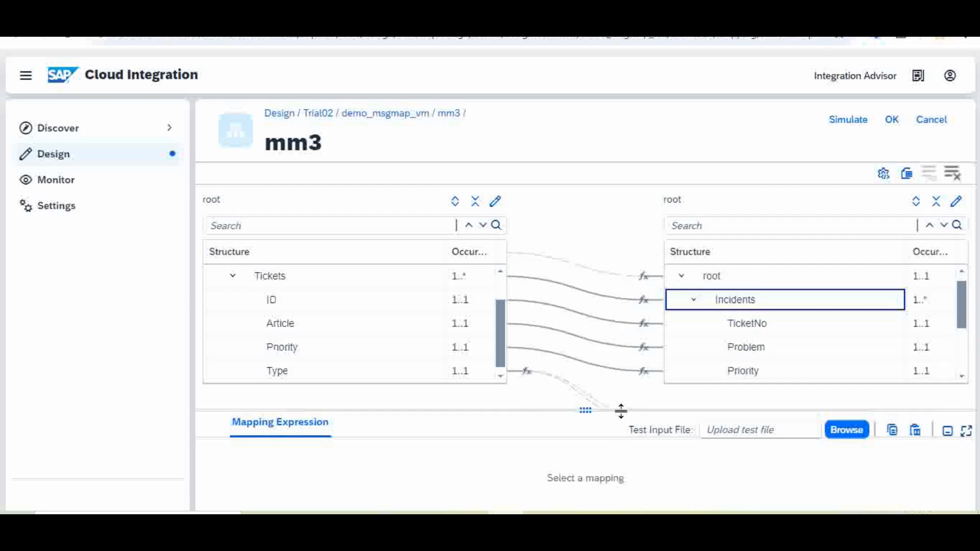
pyautogui.moveTo(619, 411); pyautogui.dragTo(627, 446)
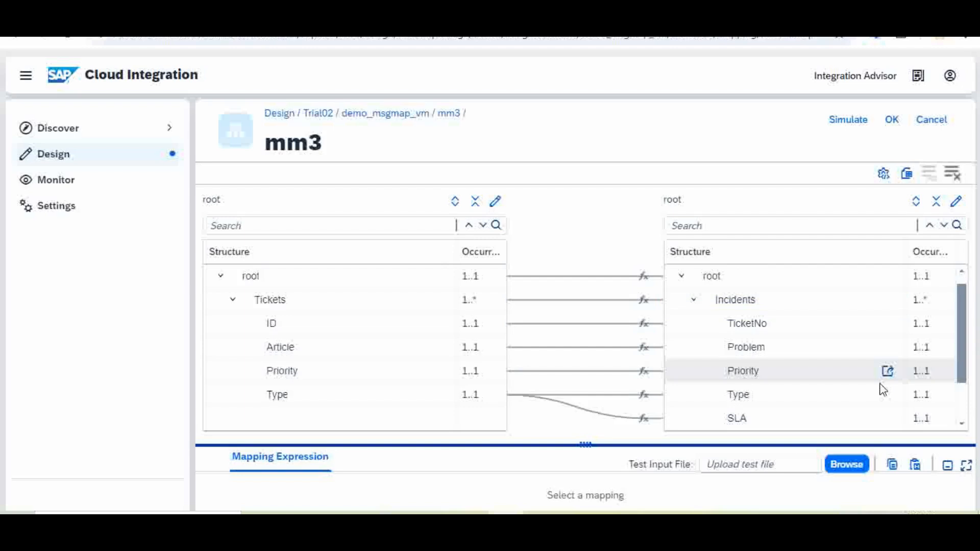
pyautogui.click(962, 423)
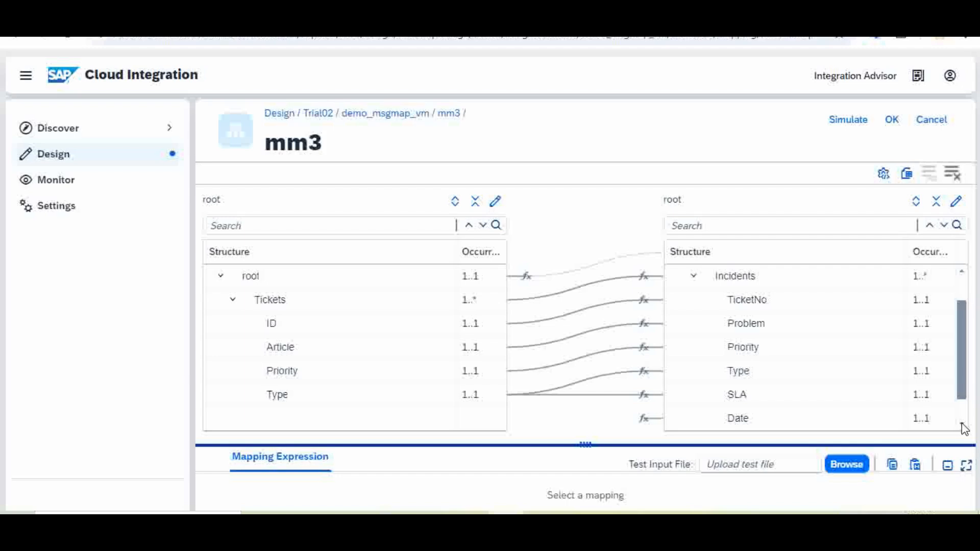
pyautogui.click(963, 425)
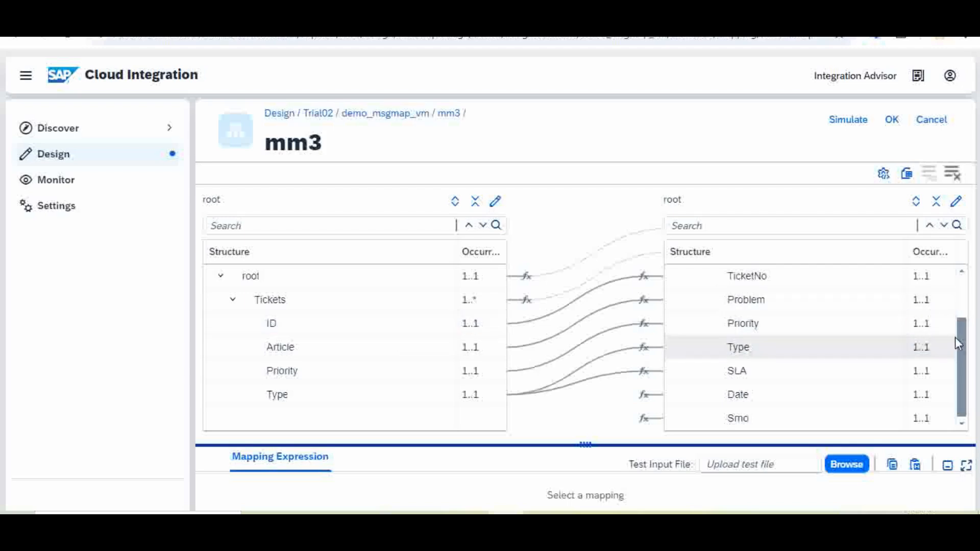
pyautogui.moveTo(958, 343); pyautogui.dragTo(959, 305)
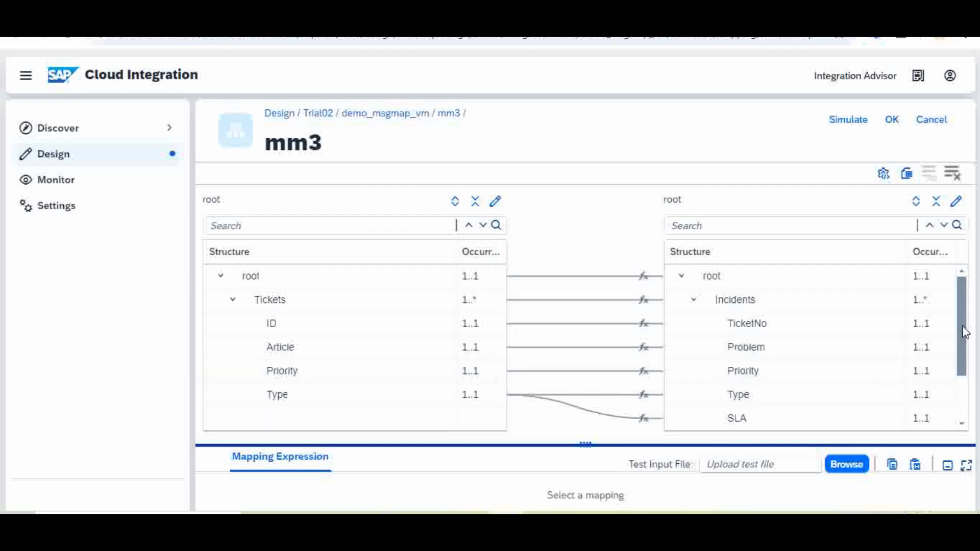
pyautogui.moveTo(962, 325); pyautogui.dragTo(963, 371)
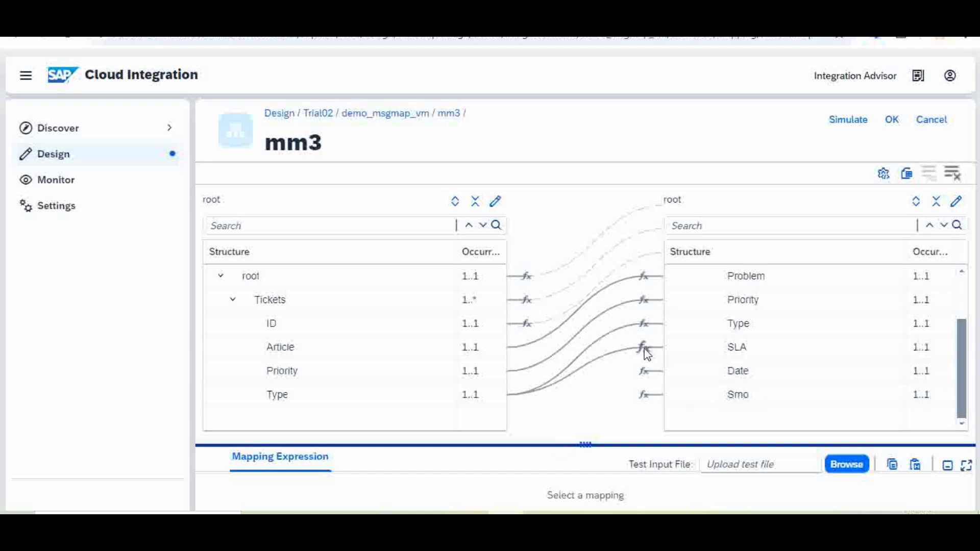
# Show the mapping expression for the target Date field and examine the functions feeding Date, Srno and SLA
pyautogui.click(740, 374)
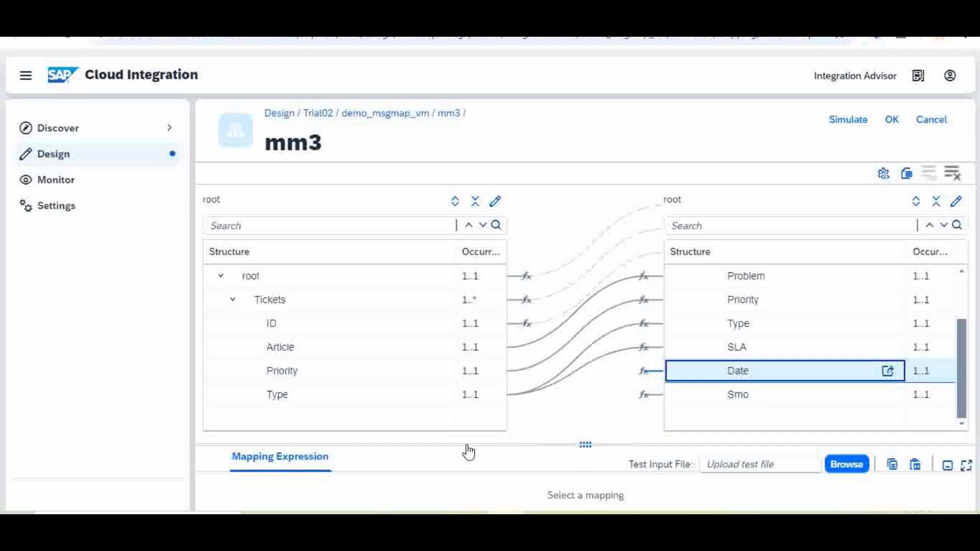
pyautogui.moveTo(466, 441); pyautogui.dragTo(475, 305)
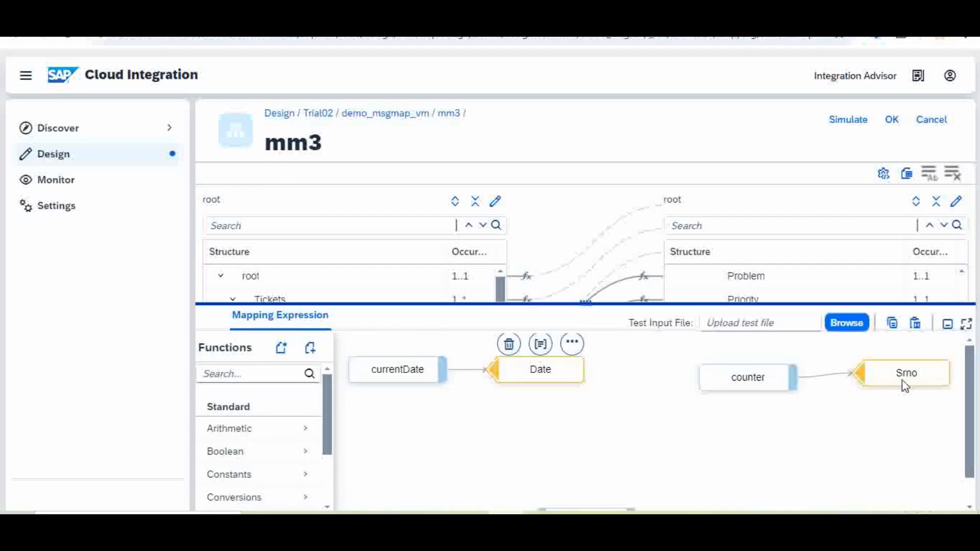
pyautogui.click(770, 387)
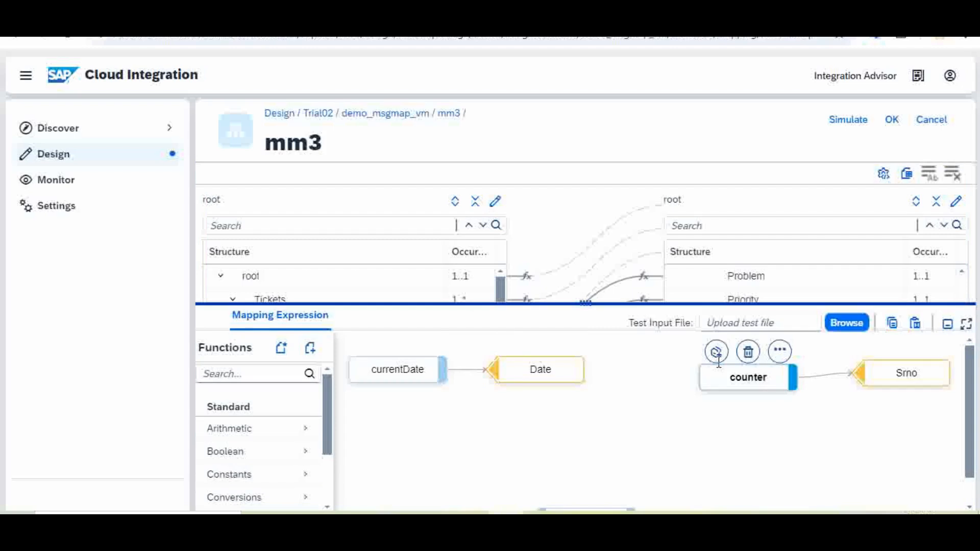
pyautogui.moveTo(618, 302); pyautogui.dragTo(558, 250)
pyautogui.click(741, 349)
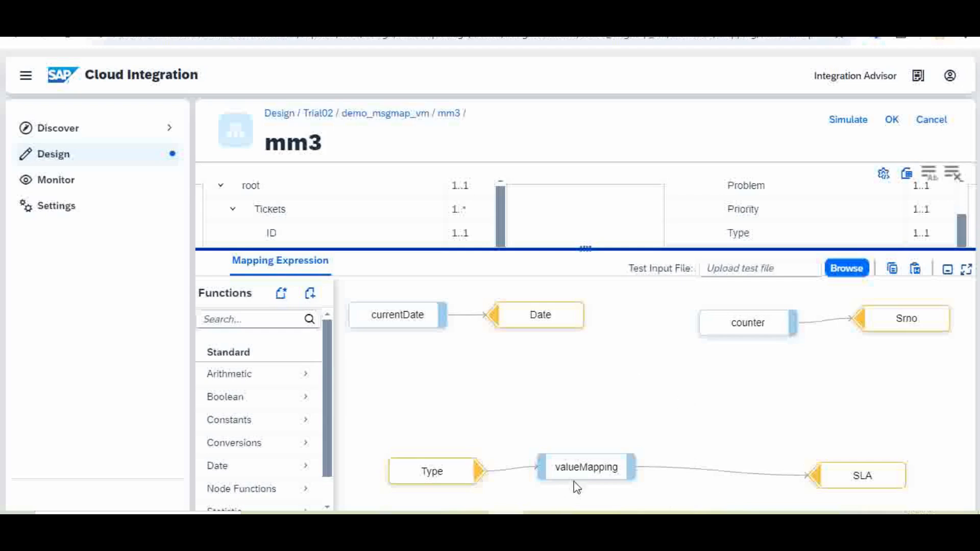
# Delete the existing valueMapping function and its Type source field from the SLA mapping expression
pyautogui.moveTo(608, 428)
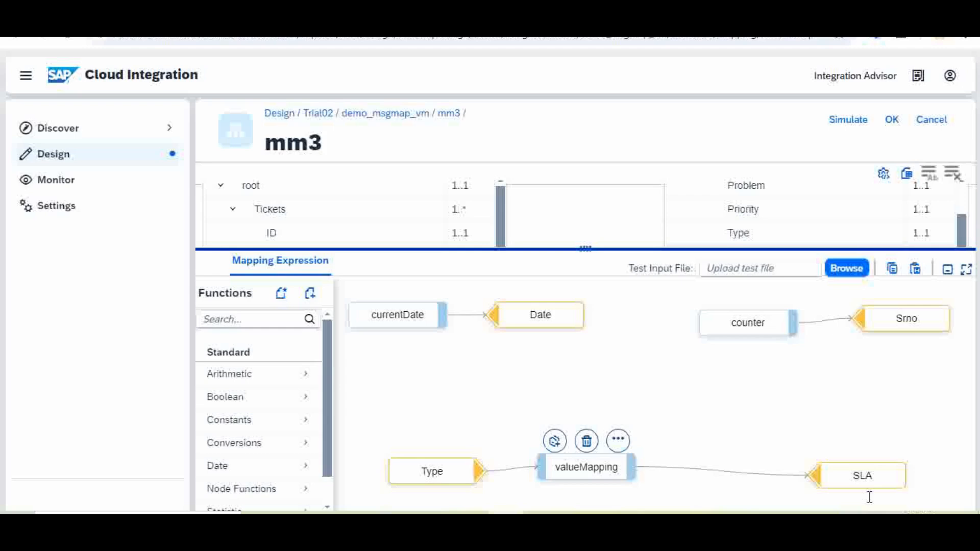
pyautogui.click(604, 459)
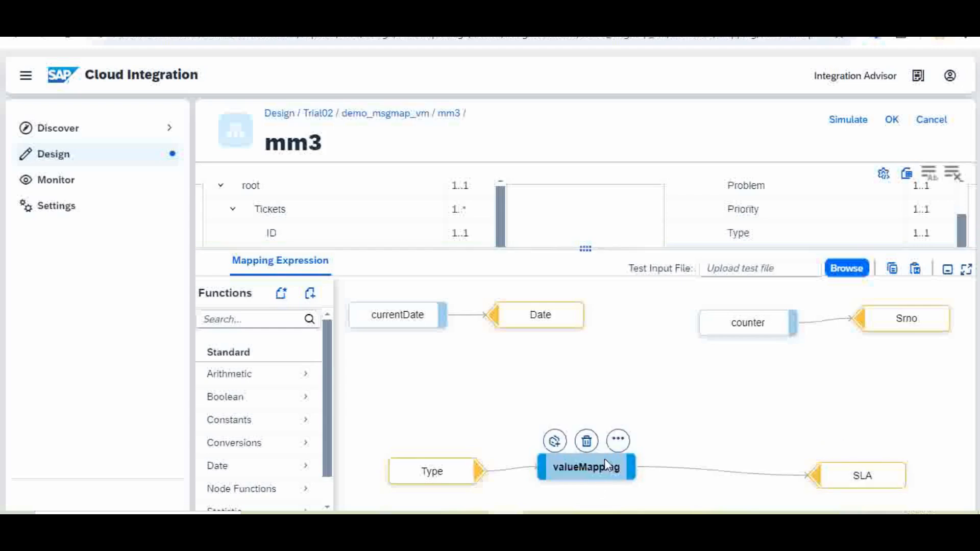
pyautogui.click(587, 441)
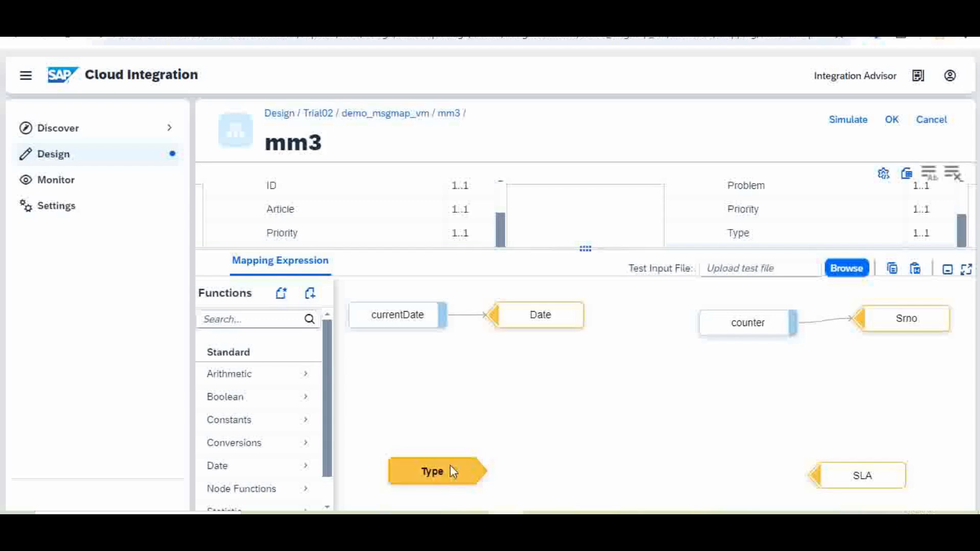
pyautogui.click(435, 471)
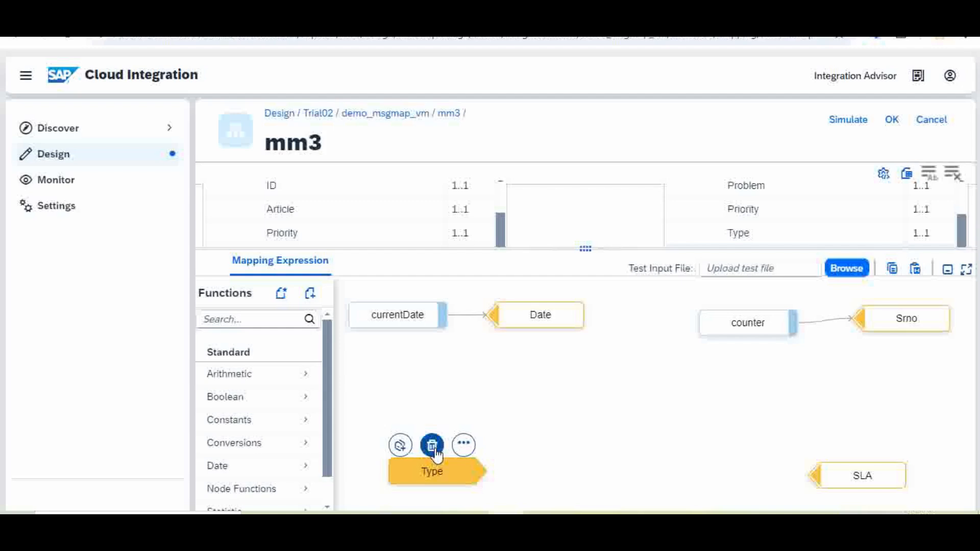
pyautogui.click(432, 447)
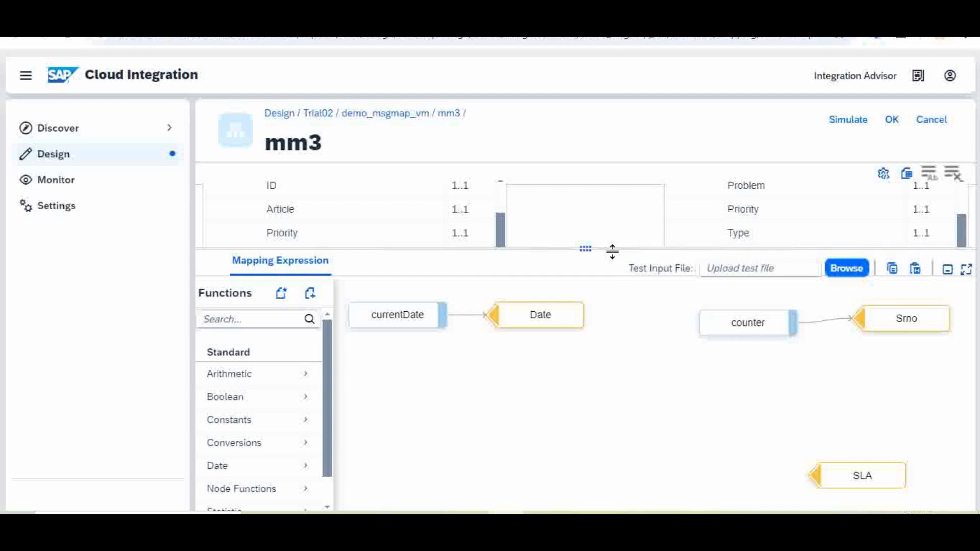
# Add the source Type field to the mapping expression and move the SLA target roughly level with it
pyautogui.moveTo(613, 251); pyautogui.dragTo(659, 510)
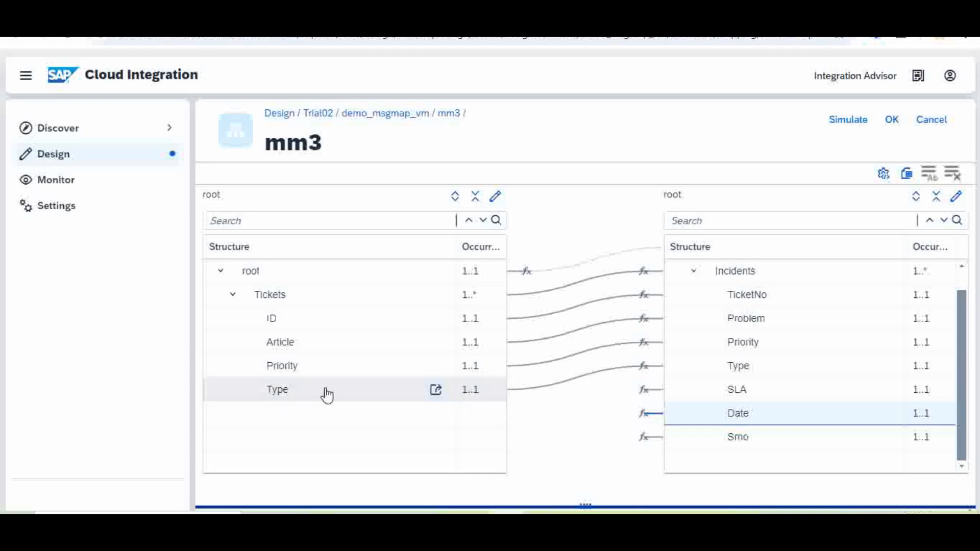
pyautogui.moveTo(508, 506); pyautogui.dragTo(549, 426)
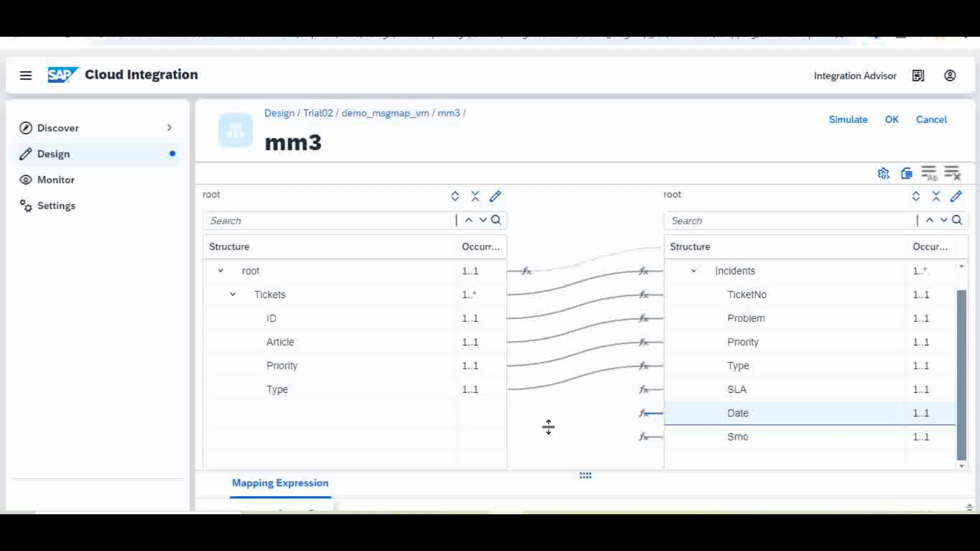
pyautogui.click(301, 393)
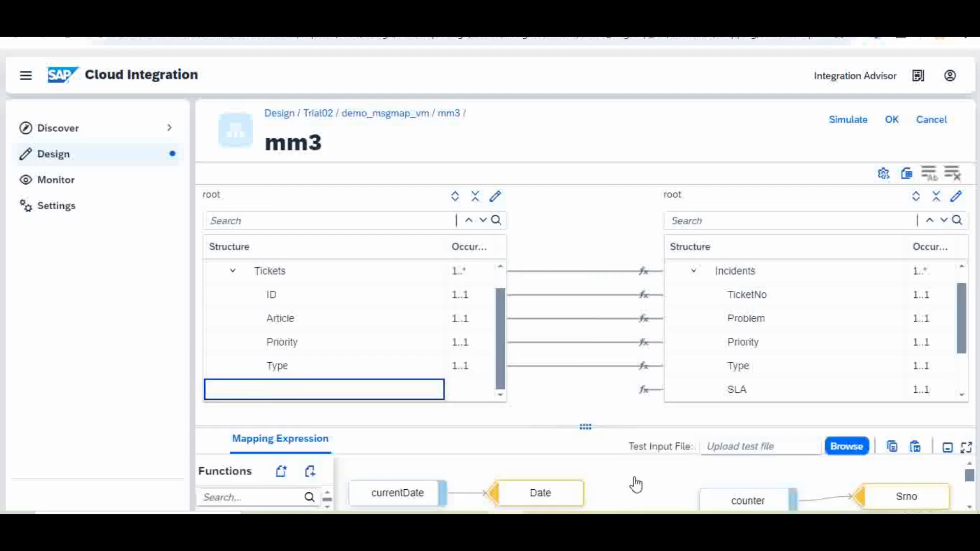
pyautogui.moveTo(629, 495); pyautogui.dragTo(630, 496)
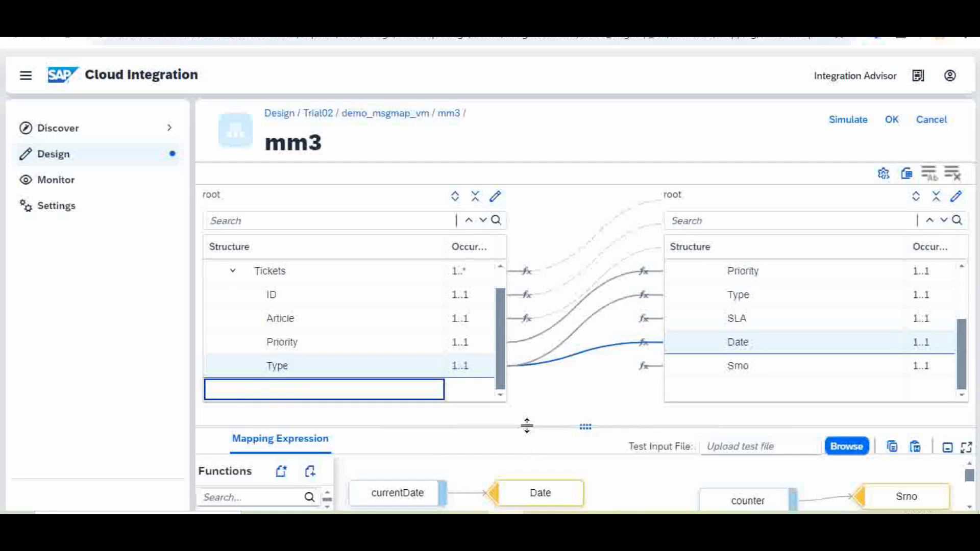
pyautogui.moveTo(529, 374); pyautogui.dragTo(507, 262)
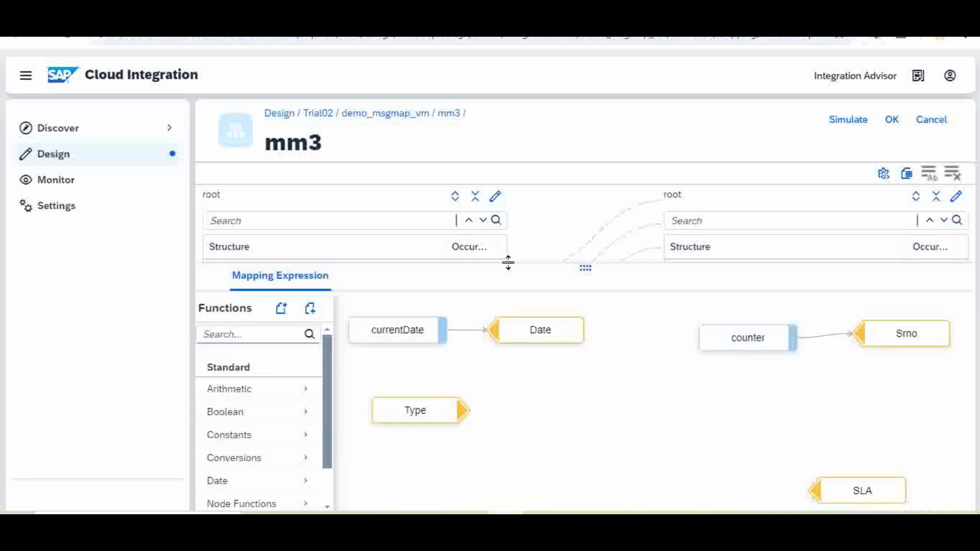
pyautogui.moveTo(866, 496); pyautogui.dragTo(771, 412)
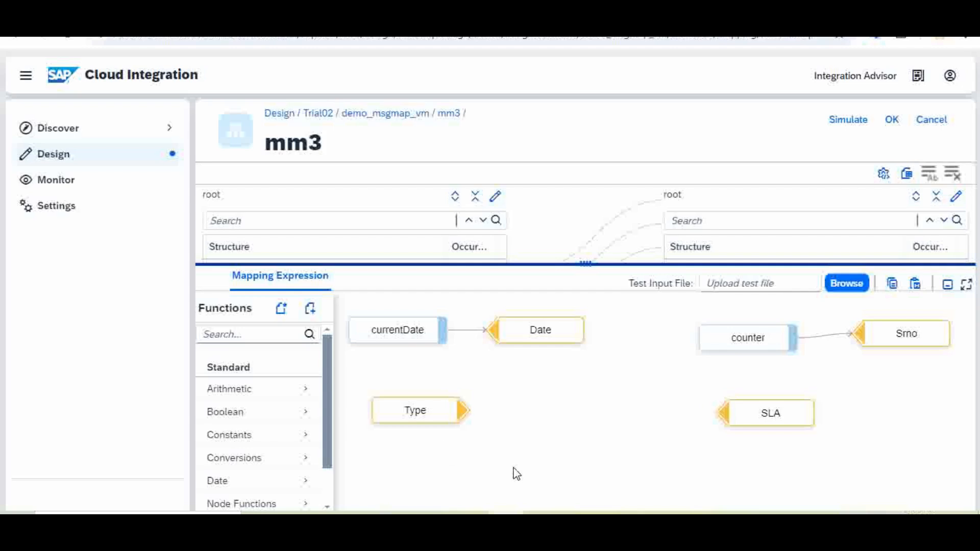
# Search the functions for "value" and add the valueMapping function to the mapping expression
pyautogui.click(447, 412)
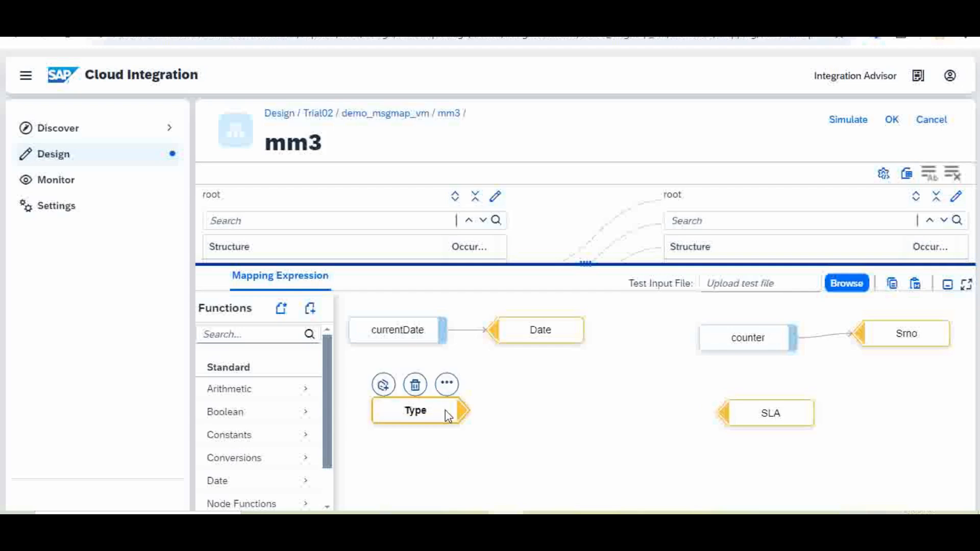
pyautogui.click(238, 333)
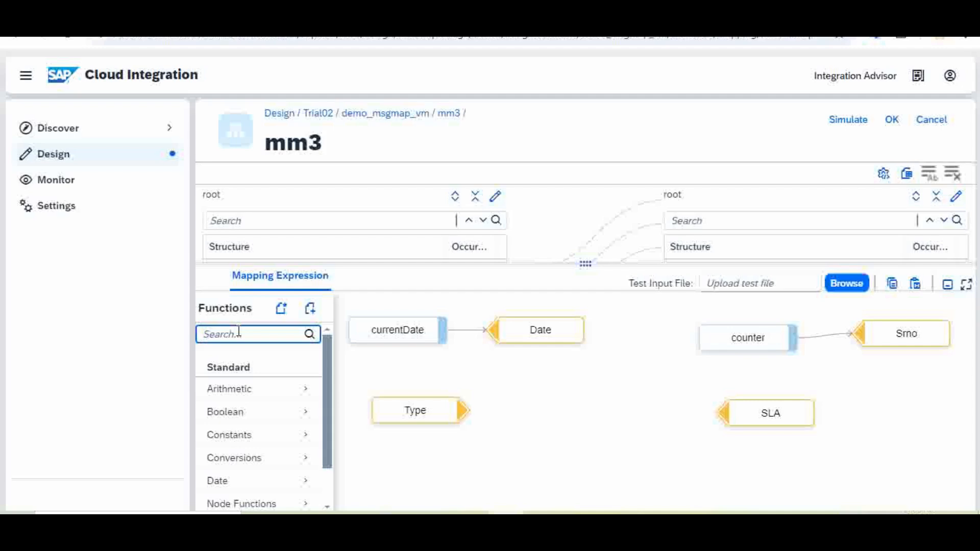
pyautogui.write('vla')
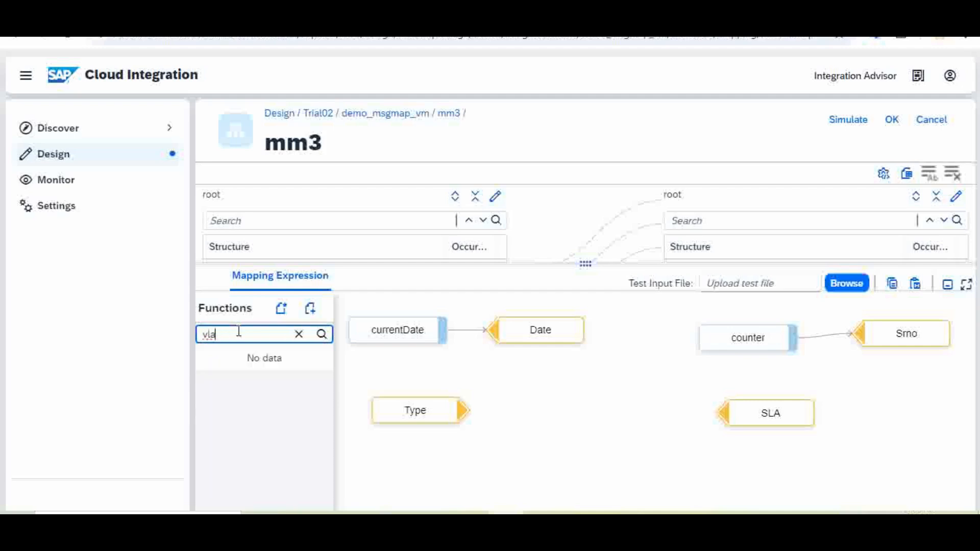
pyautogui.press('BackSpace')
pyautogui.press('BackSpace')
pyautogui.write('alue')
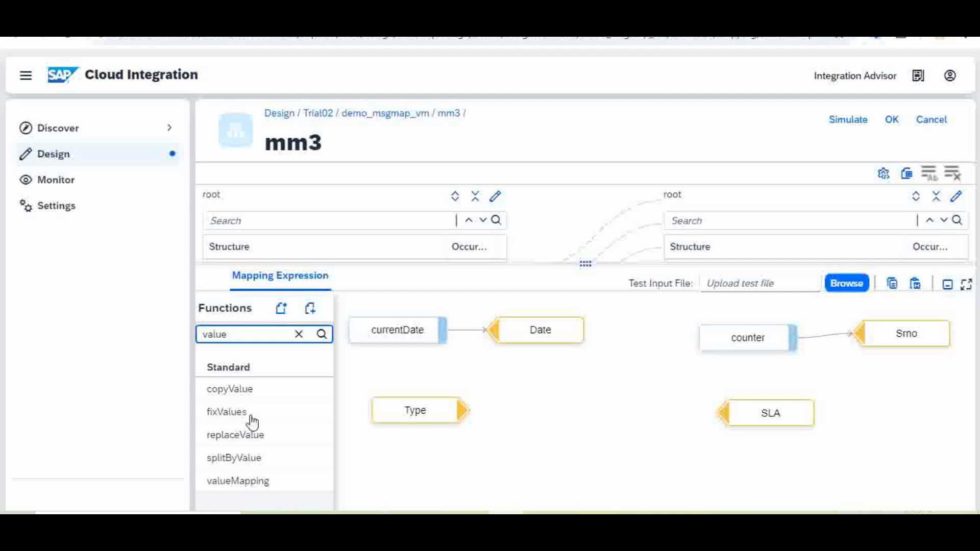
pyautogui.click(267, 485)
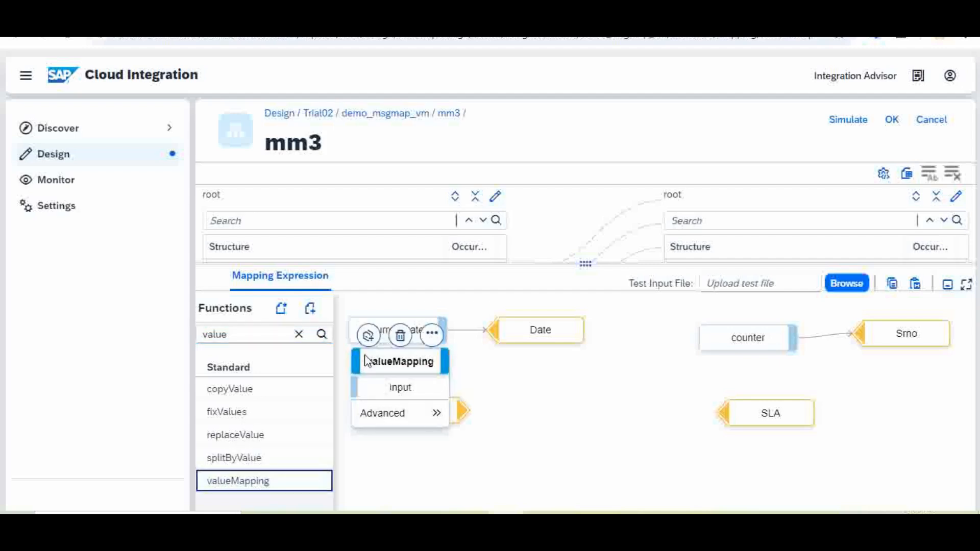
# Place the valueMapping function between Type and SLA, and set its source agency to S4 and source identifier to type
pyautogui.moveTo(358, 361); pyautogui.dragTo(556, 413)
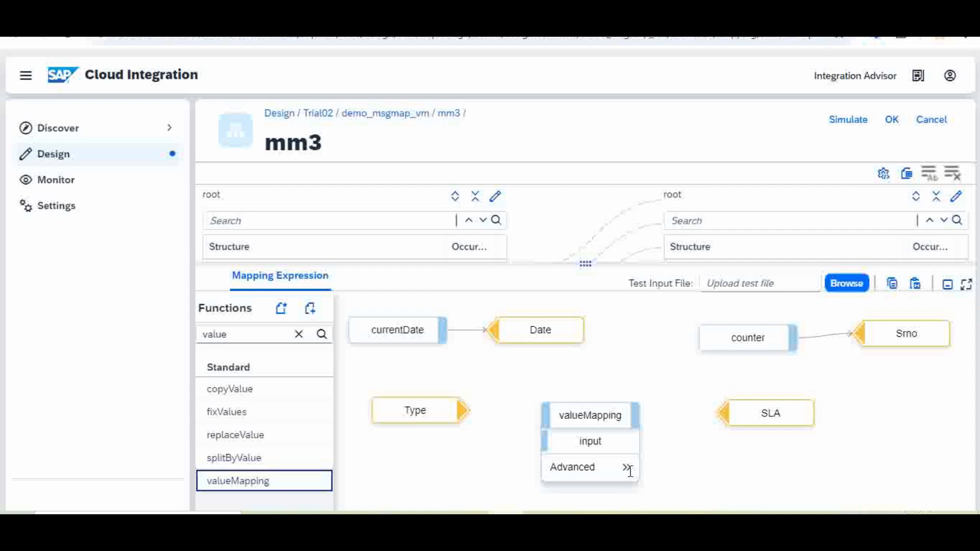
pyautogui.click(625, 467)
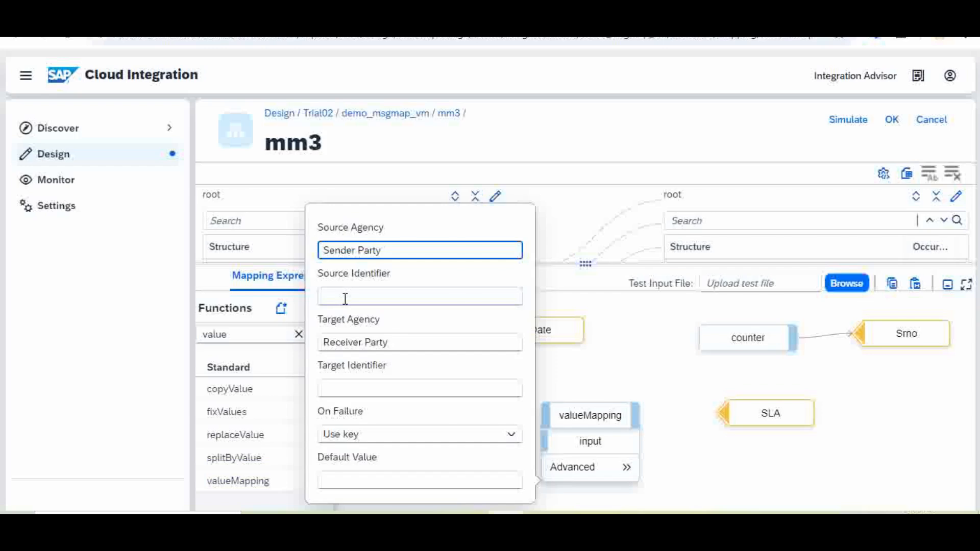
pyautogui.click(386, 251)
pyautogui.moveTo(386, 250); pyautogui.dragTo(323, 251)
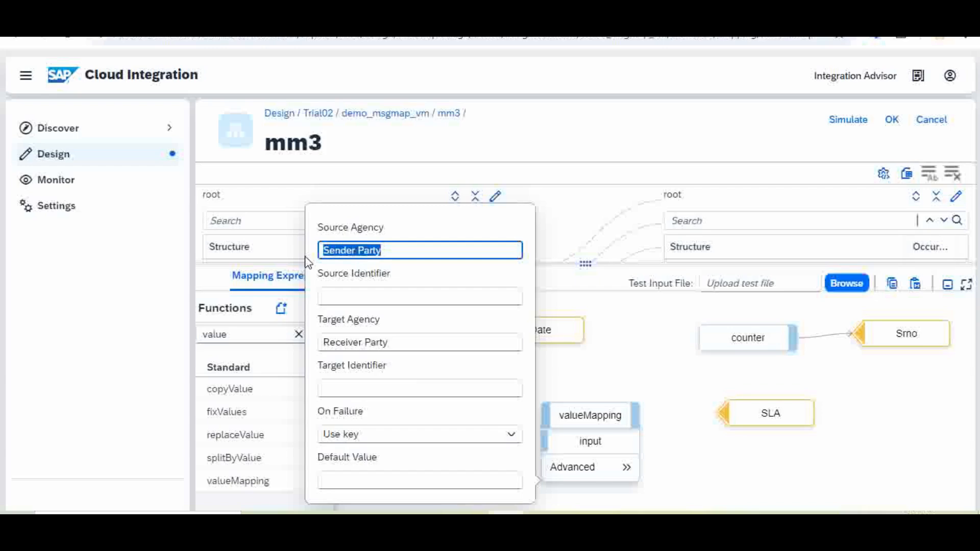
pyautogui.write('S')
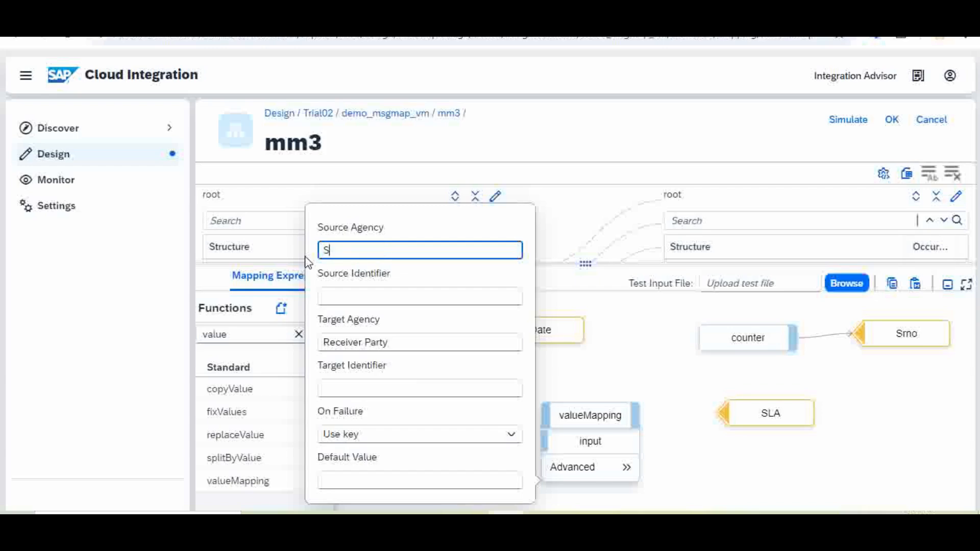
pyautogui.write('4')
pyautogui.click(361, 295)
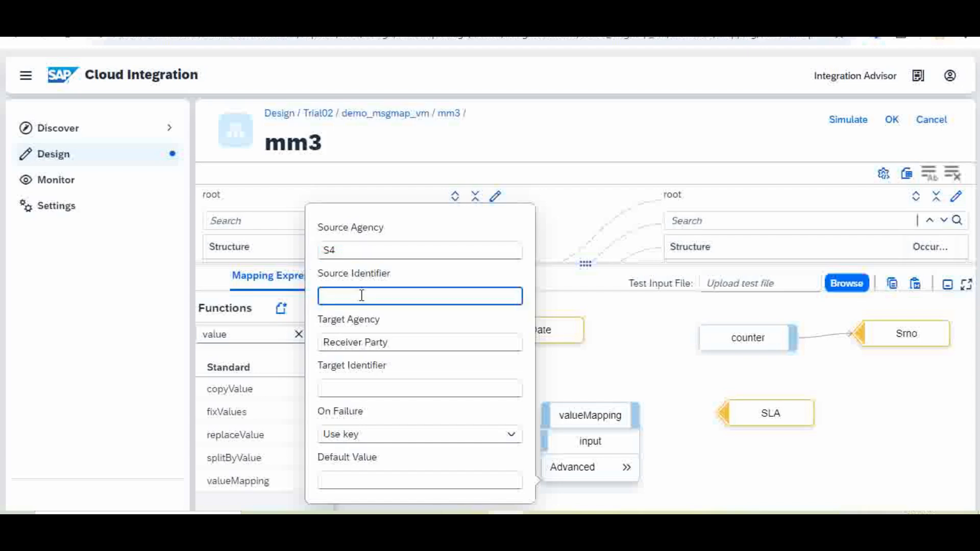
pyautogui.write('type')
# Set the valueMapping function's target agency to T4 and its target identifier to sla
pyautogui.click(357, 342)
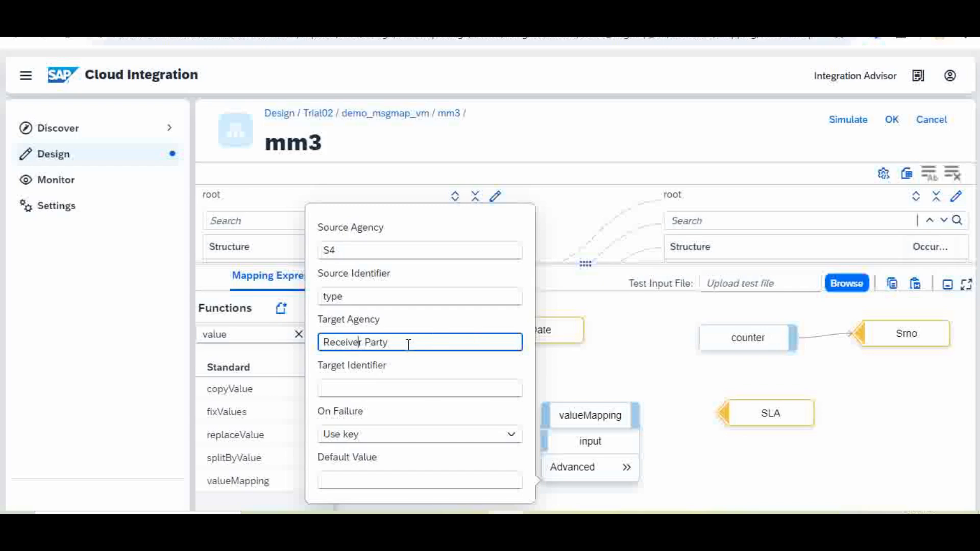
pyautogui.moveTo(408, 343); pyautogui.dragTo(278, 343)
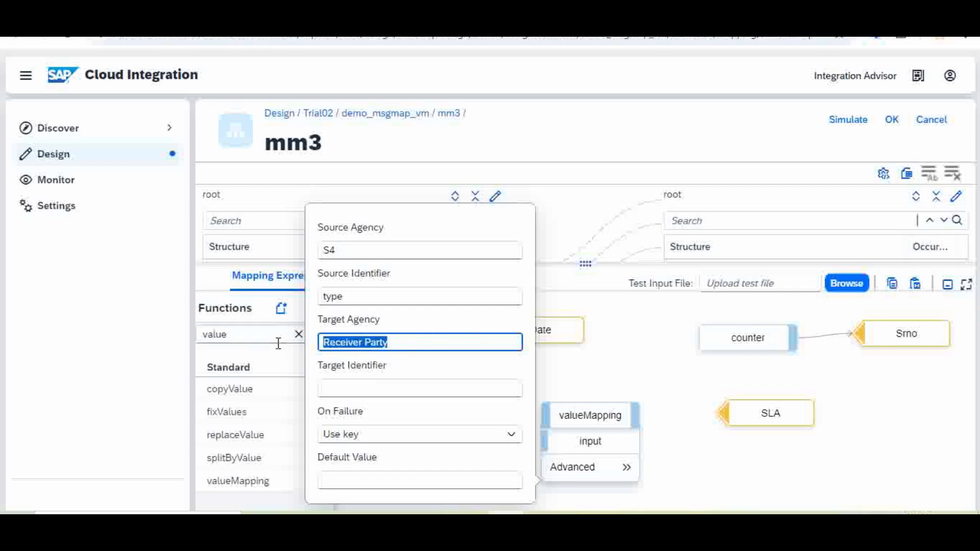
pyautogui.write('T4')
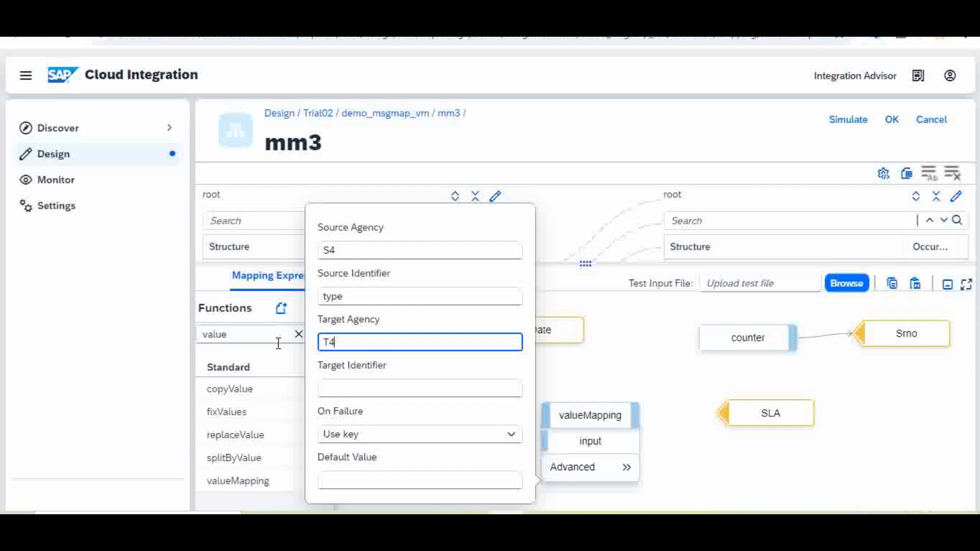
pyautogui.click(354, 389)
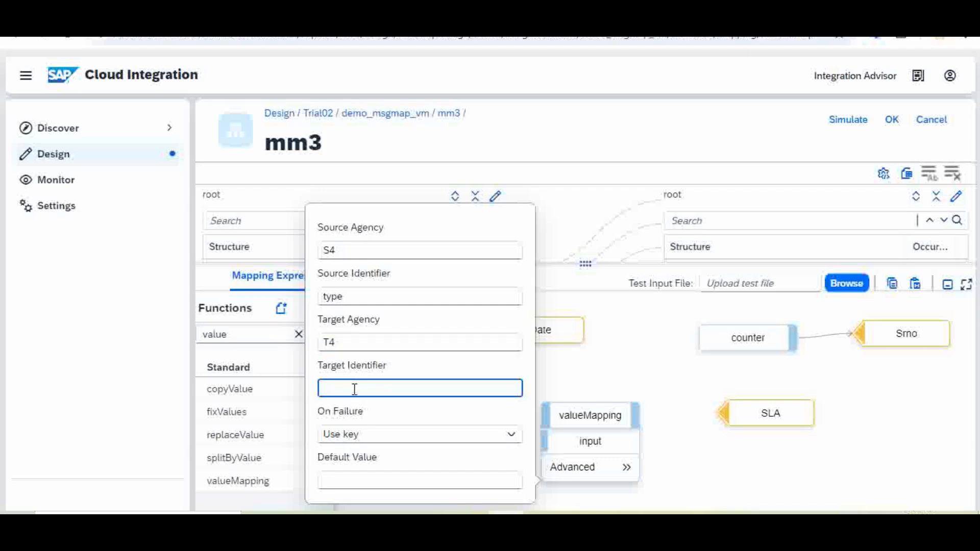
pyautogui.write('sla')
# Make the valueMapping function use the default value 25 on failure
pyautogui.click(512, 436)
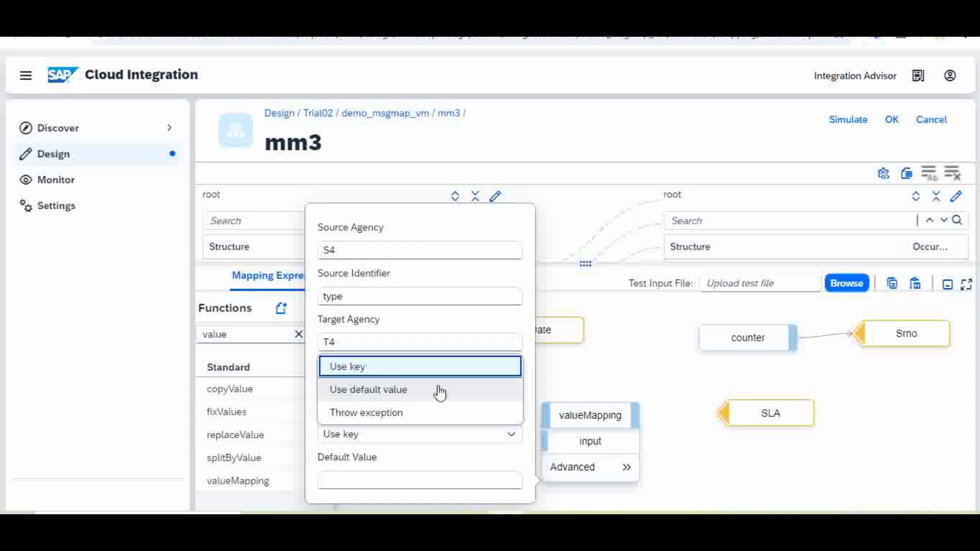
pyautogui.click(439, 392)
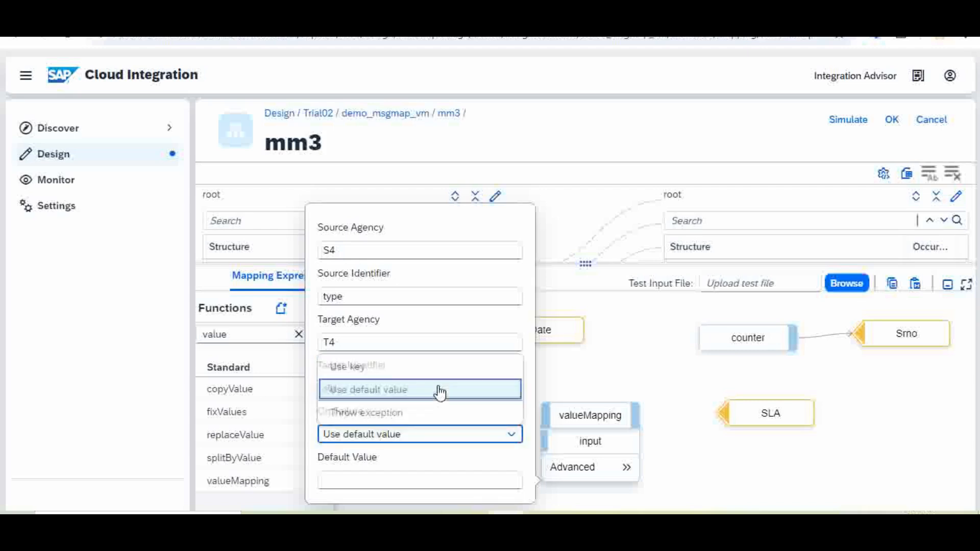
pyautogui.click(366, 482)
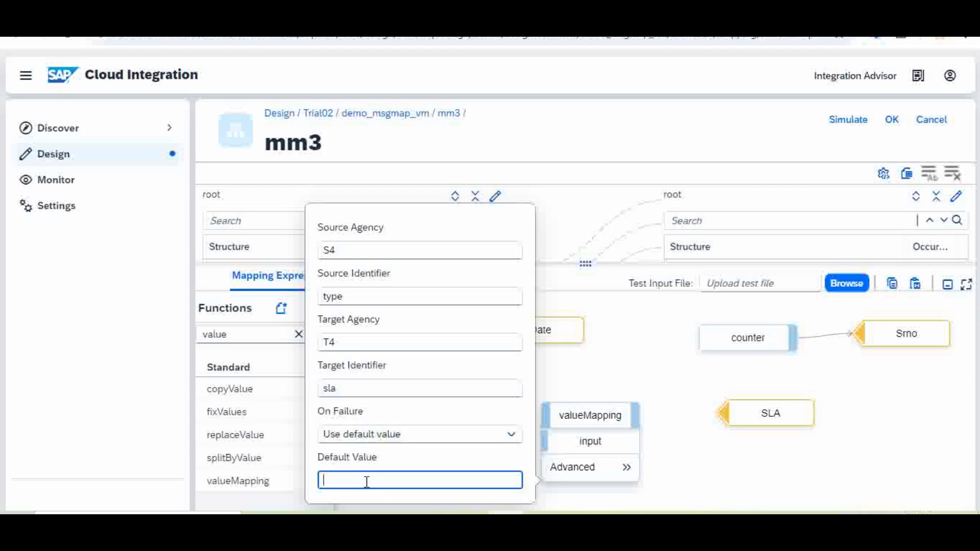
pyautogui.write('25')
pyautogui.click(713, 475)
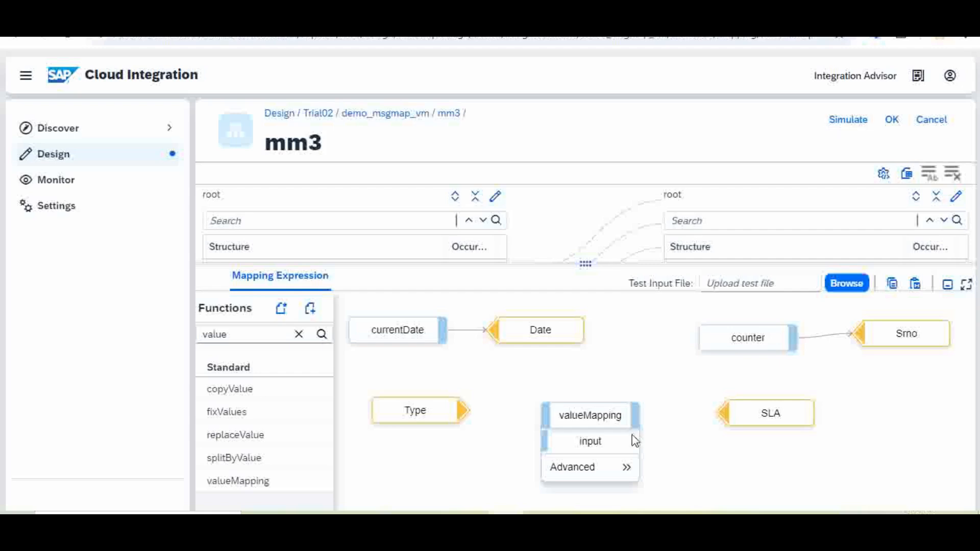
# Try to simulate the mm3 message mapping
pyautogui.click(760, 339)
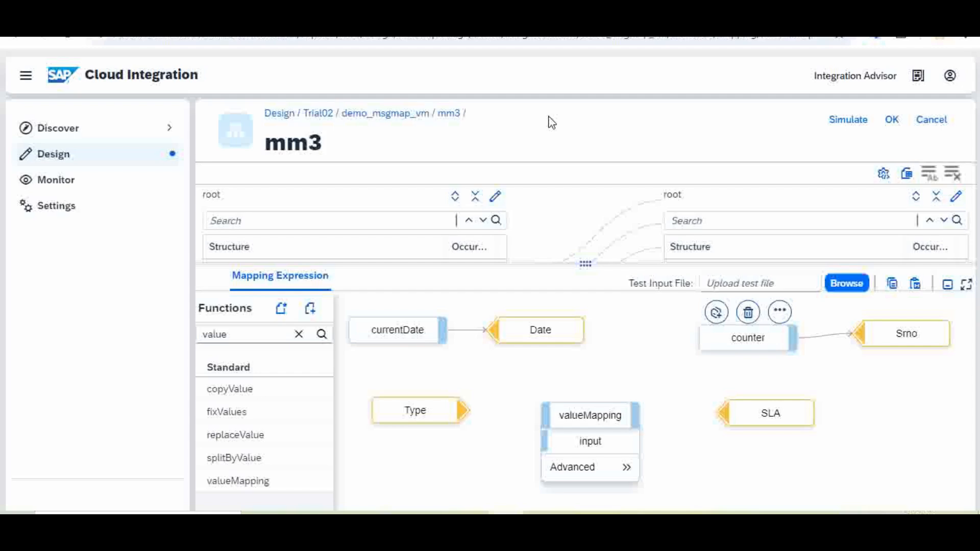
pyautogui.click(861, 122)
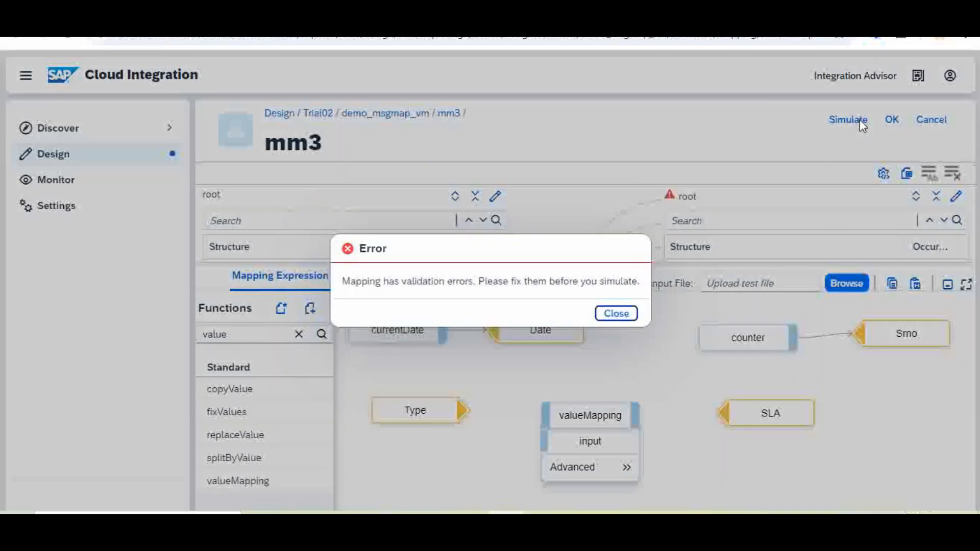
pyautogui.click(617, 312)
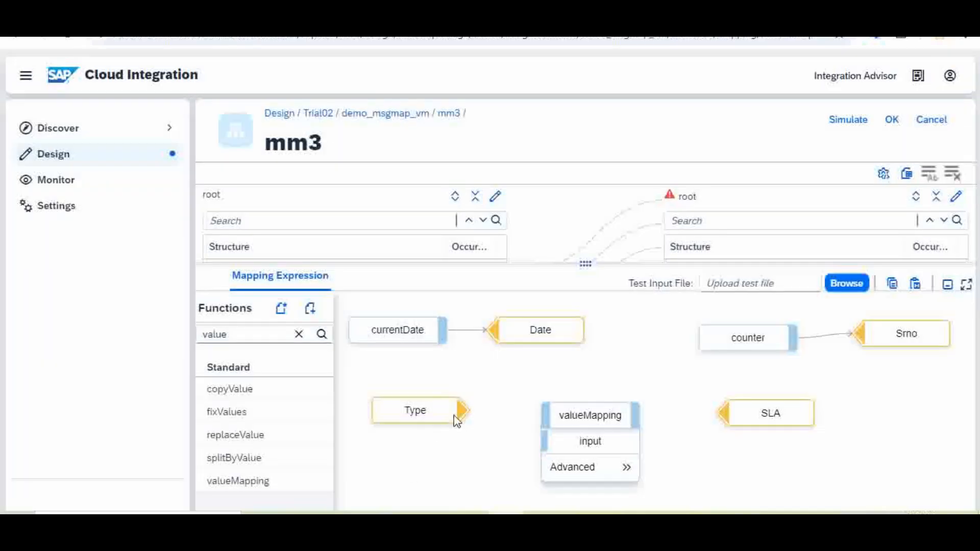
# Connect the source Type field to the valueMapping input, and the valueMapping output to the SLA target
pyautogui.click(458, 411)
pyautogui.moveTo(458, 410); pyautogui.dragTo(570, 443)
pyautogui.doubleClick(659, 479)
pyautogui.click(666, 460)
pyautogui.doubleClick(666, 460)
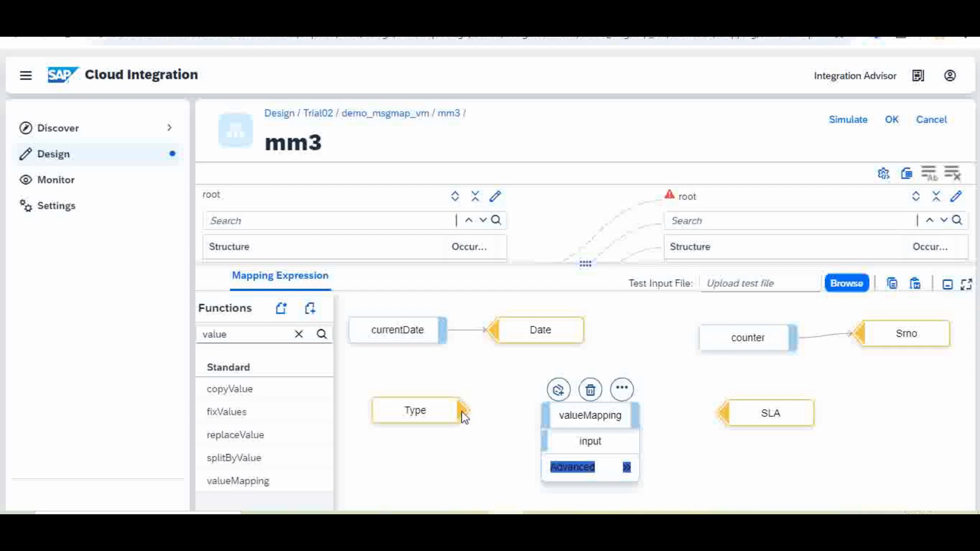
pyautogui.moveTo(463, 410)
pyautogui.mouseDown()
pyautogui.moveTo(546, 452)
pyautogui.moveTo(570, 443)
pyautogui.mouseUp()
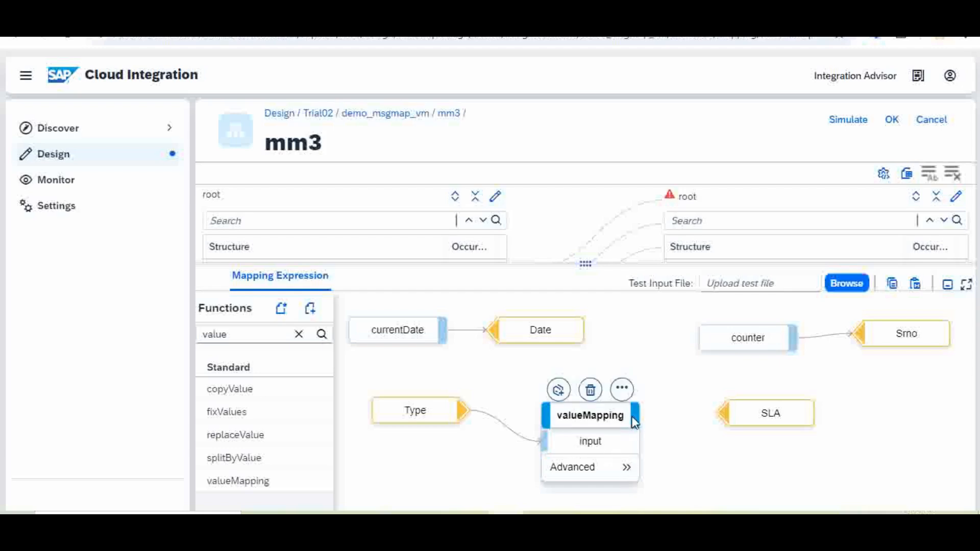
pyautogui.moveTo(633, 415); pyautogui.dragTo(721, 424)
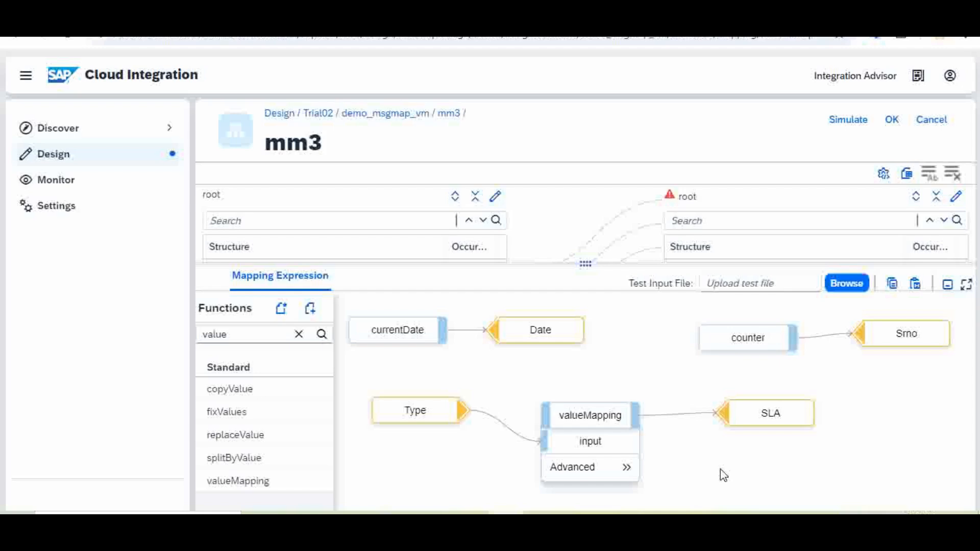
pyautogui.click(595, 401)
# Simulate the mm3 message mapping with test.xml as the test input
pyautogui.moveTo(433, 417)
pyautogui.moveTo(545, 287)
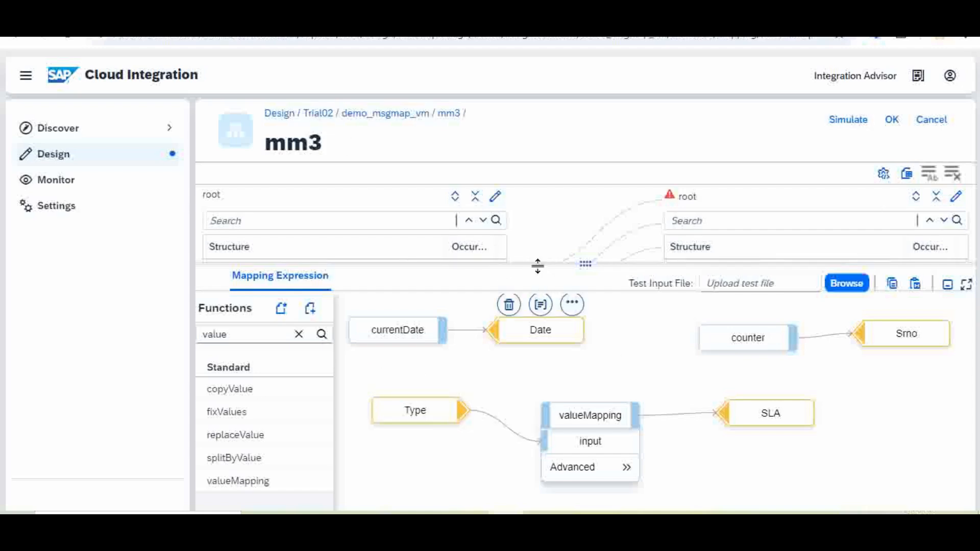
pyautogui.moveTo(537, 265); pyautogui.dragTo(553, 437)
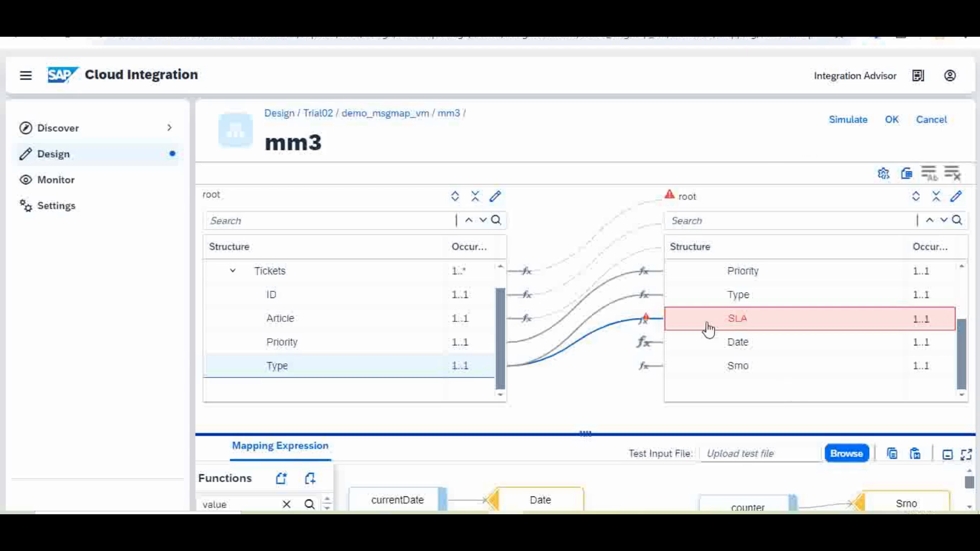
pyautogui.moveTo(647, 317)
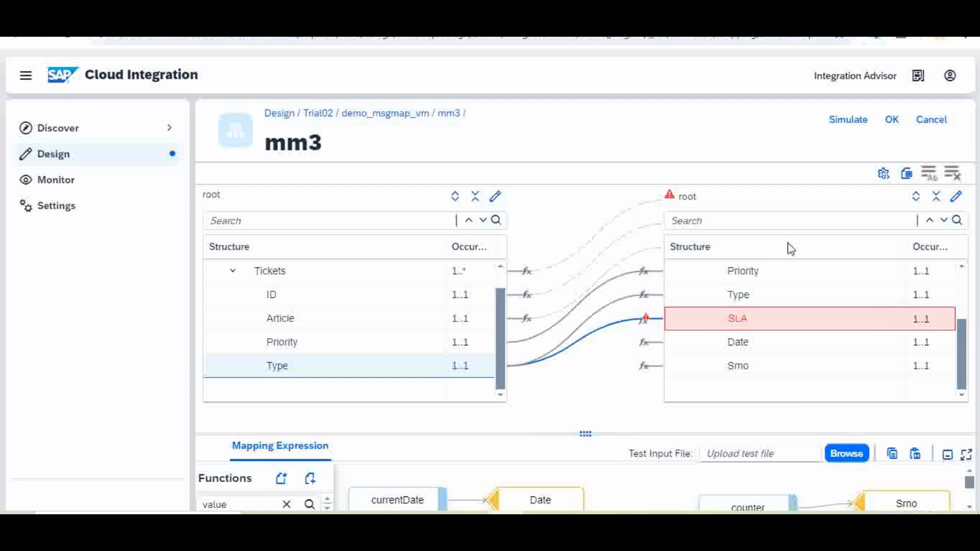
pyautogui.click(855, 124)
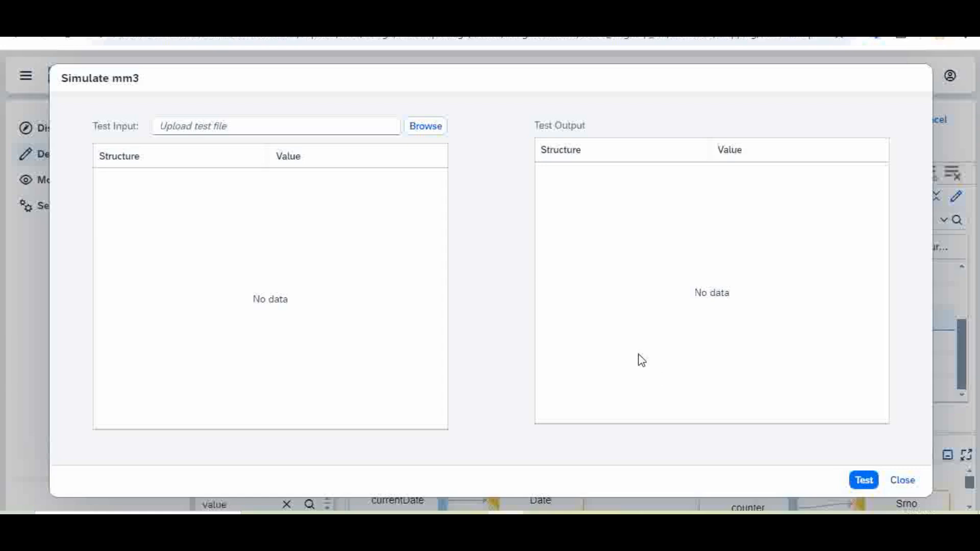
pyautogui.click(429, 128)
pyautogui.click(255, 112)
pyautogui.doubleClick(255, 112)
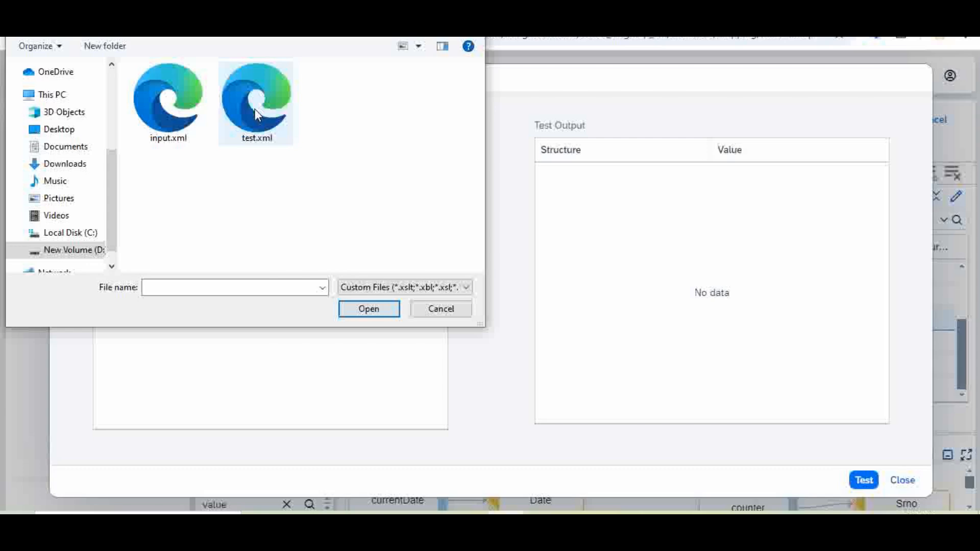
pyautogui.click(257, 104)
pyautogui.doubleClick(257, 104)
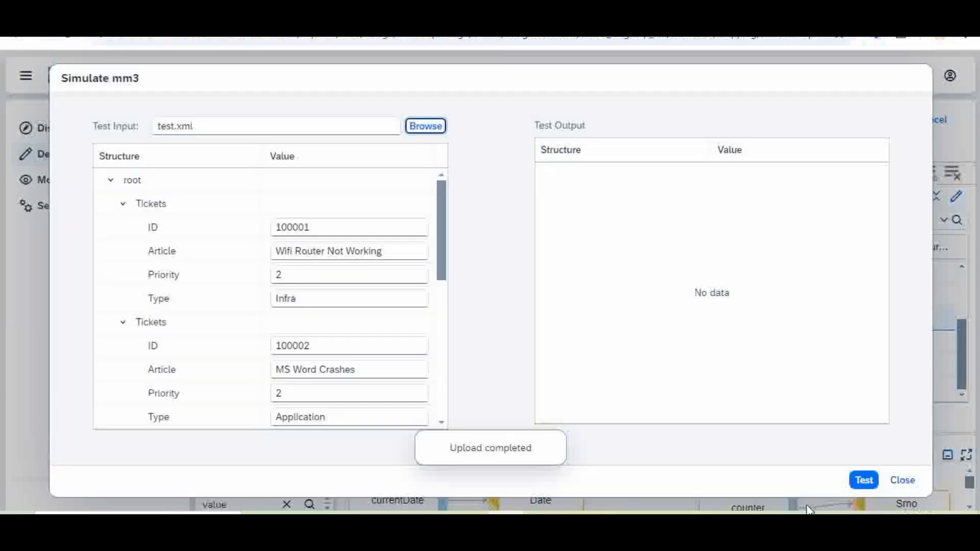
pyautogui.click(868, 481)
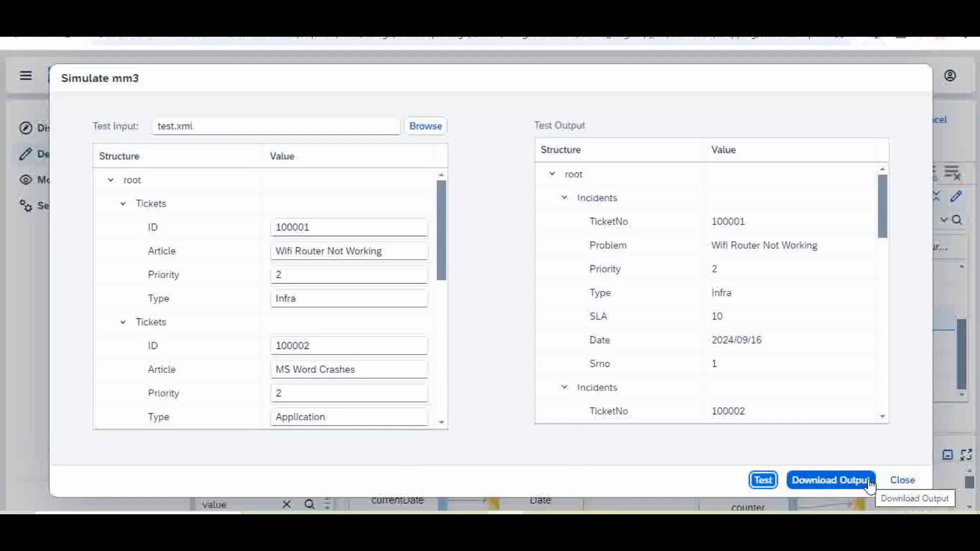
# Compare the Type of each ticket in the test input with the SLA of the matching incident in the test output
pyautogui.click(307, 299)
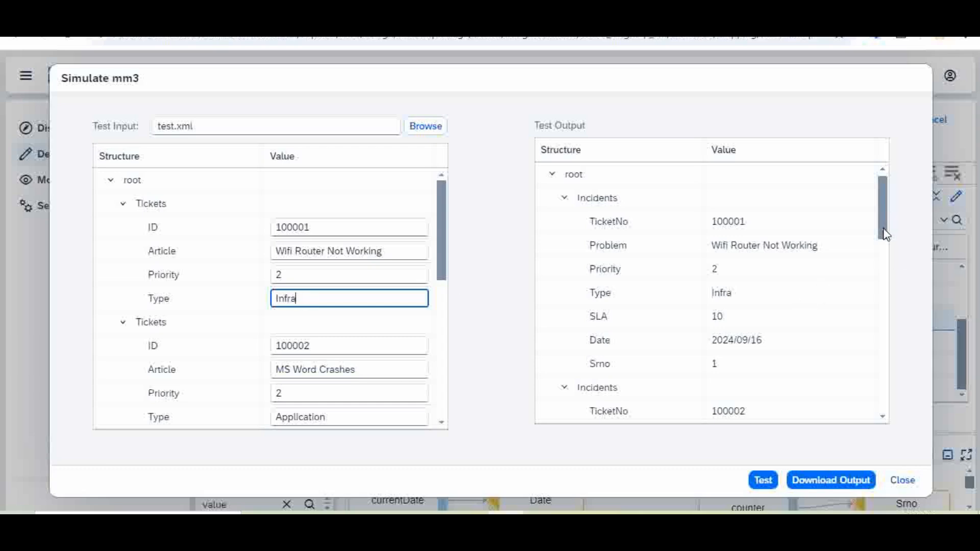
pyautogui.moveTo(884, 219); pyautogui.dragTo(877, 278)
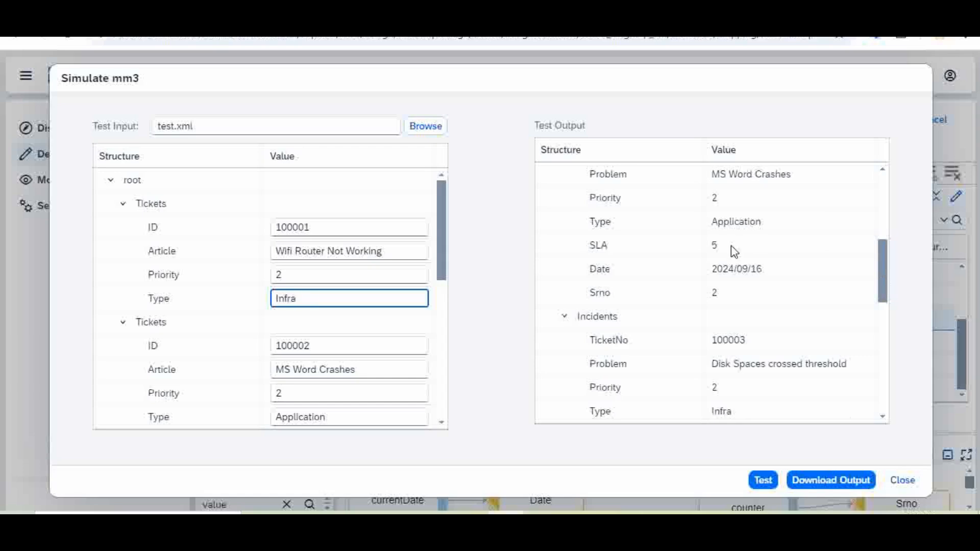
pyautogui.moveTo(442, 248); pyautogui.dragTo(435, 302)
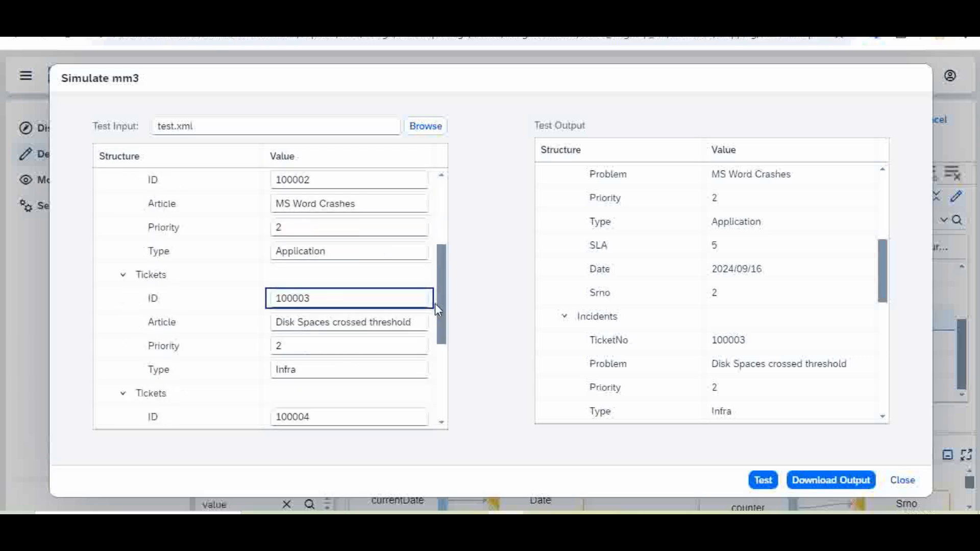
pyautogui.moveTo(886, 276); pyautogui.dragTo(903, 334)
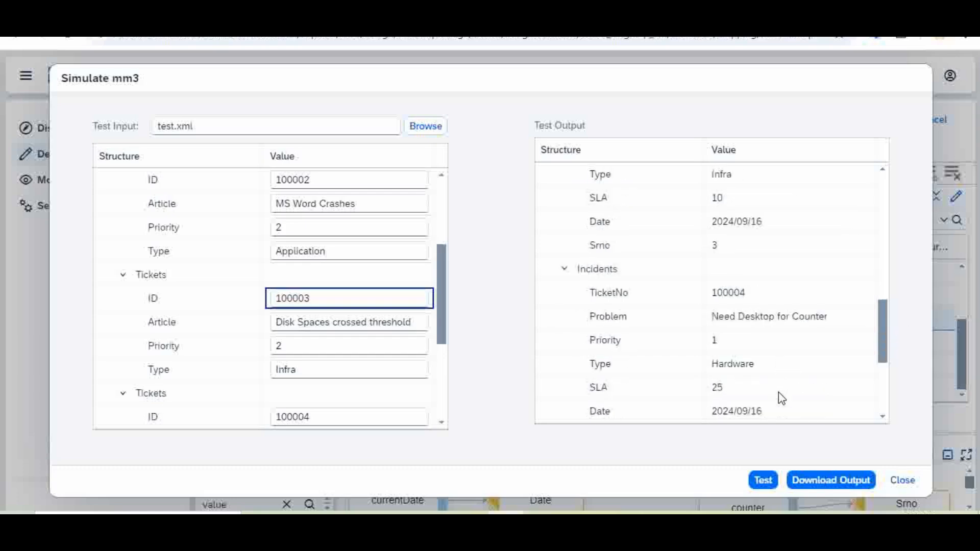
pyautogui.moveTo(442, 310); pyautogui.dragTo(442, 365)
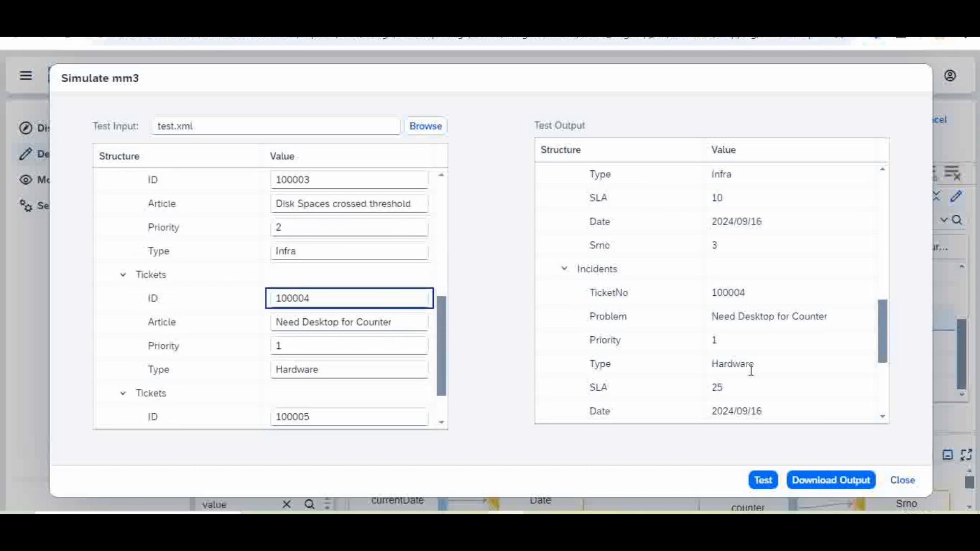
pyautogui.click(738, 387)
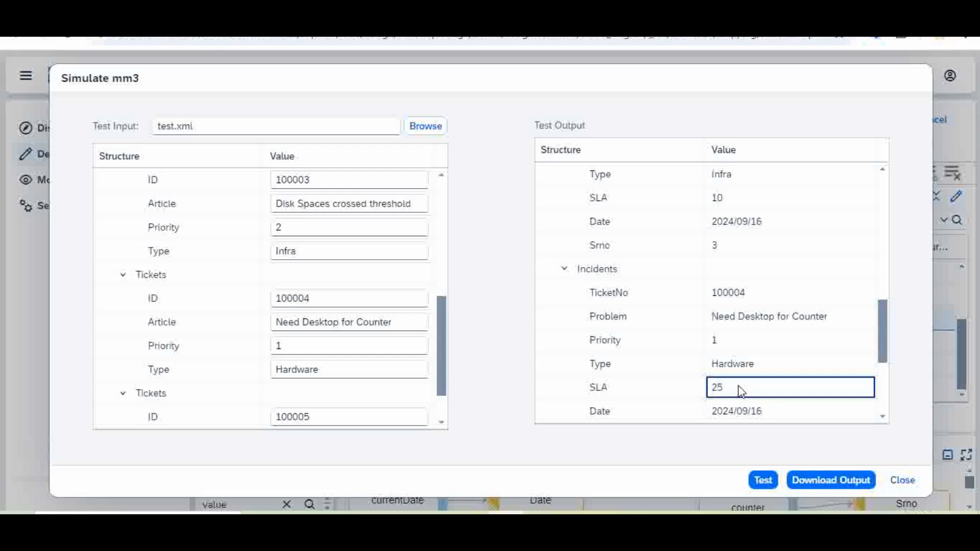
pyautogui.scroll(-3, 882, 358)
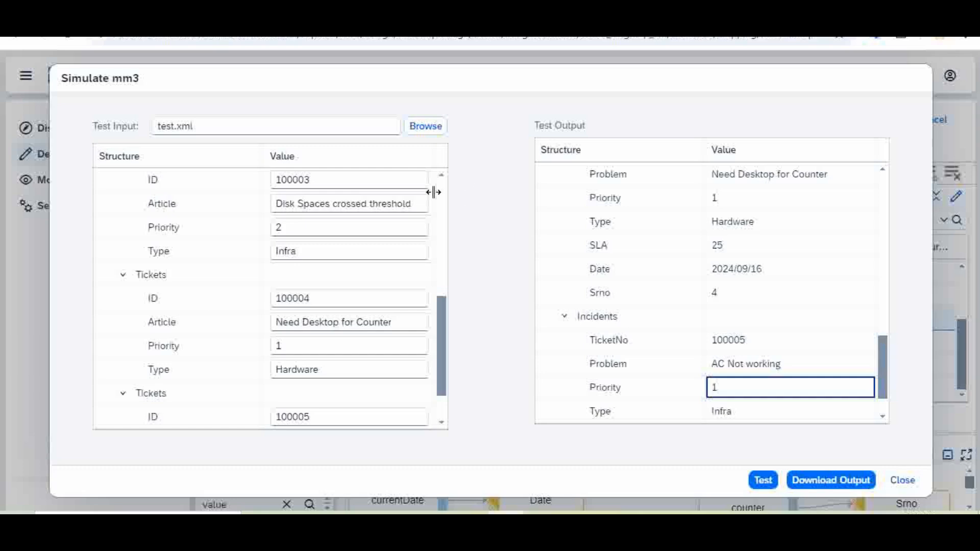
pyautogui.scroll(5, 442, 192)
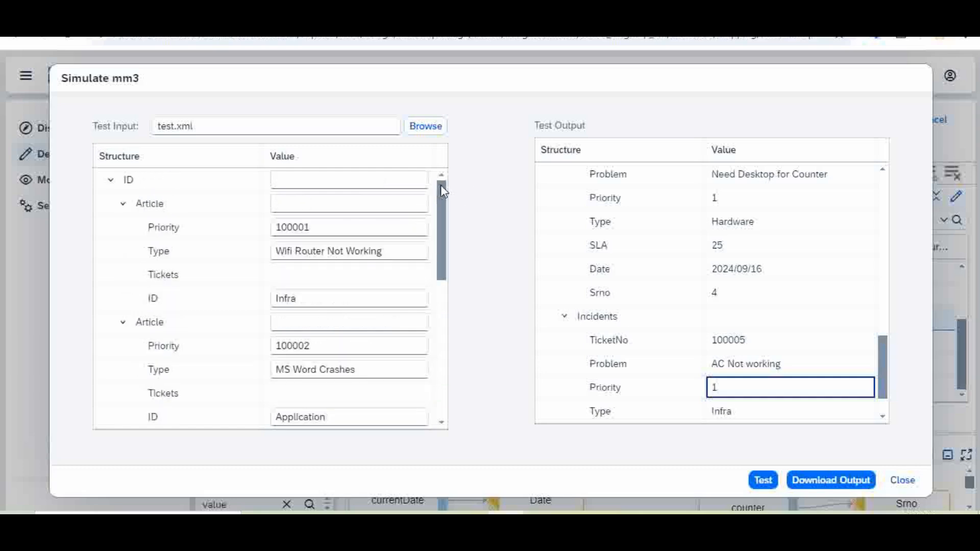
pyautogui.click(305, 298)
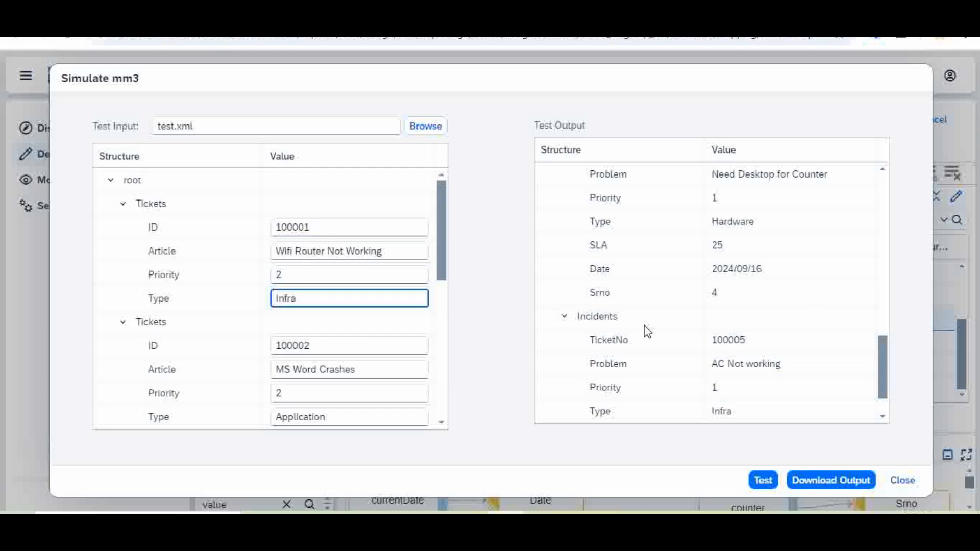
# Set the Type of ticket 100001 to Application in the test input and rerun the mm3 simulation
pyautogui.moveTo(883, 365); pyautogui.dragTo(896, 160)
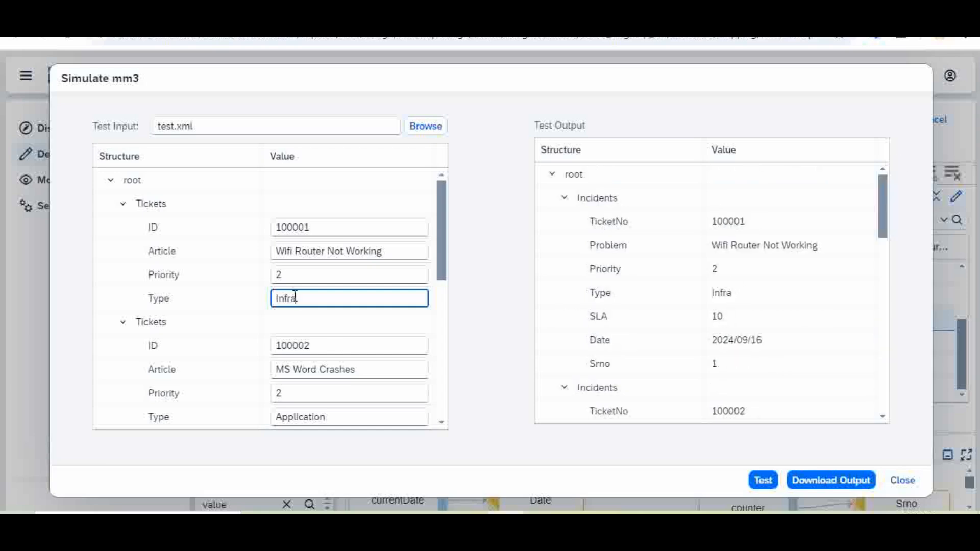
pyautogui.moveTo(300, 298); pyautogui.dragTo(251, 308)
pyautogui.write('Application')
pyautogui.click(760, 489)
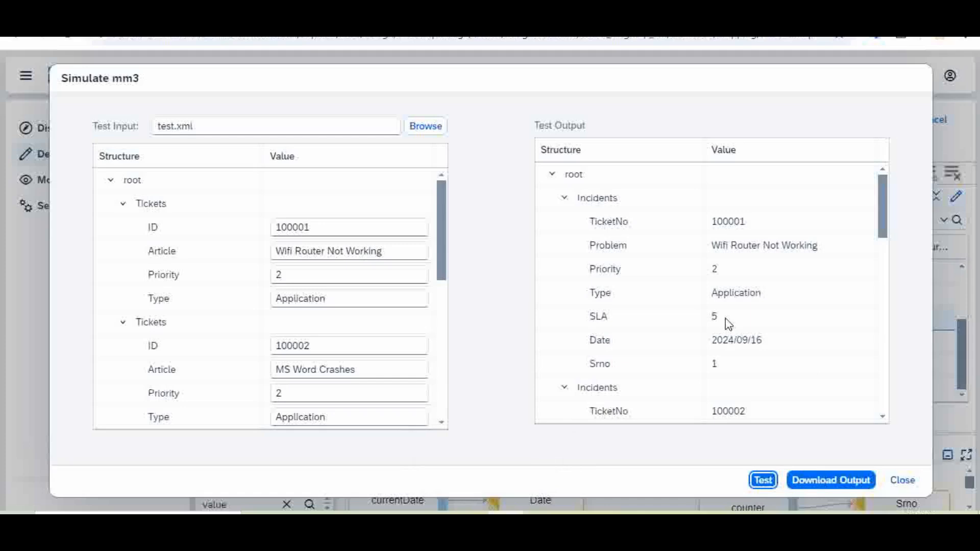
# Close the simulation and accept the mm3 mapping to return to the demo_msgmap_vm integration flow
pyautogui.click(903, 481)
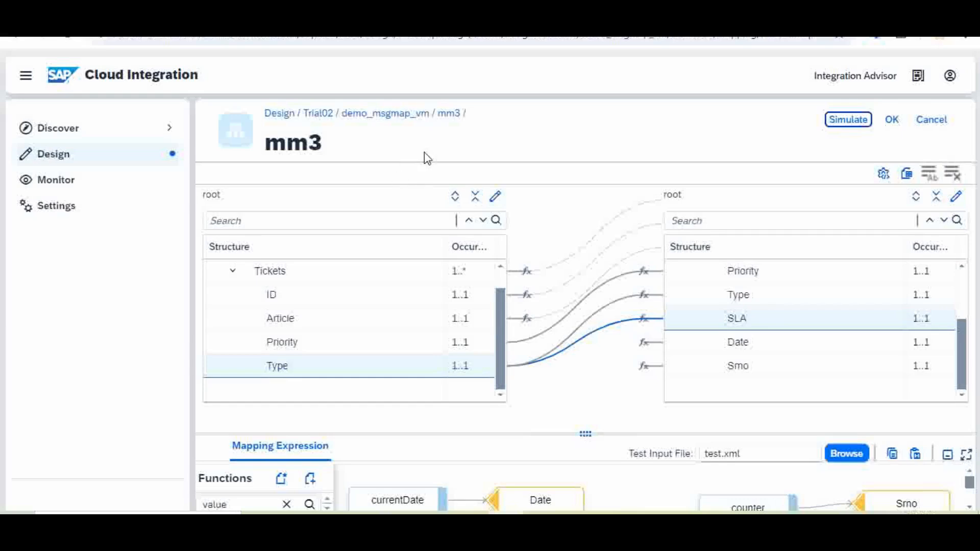
pyautogui.click(893, 123)
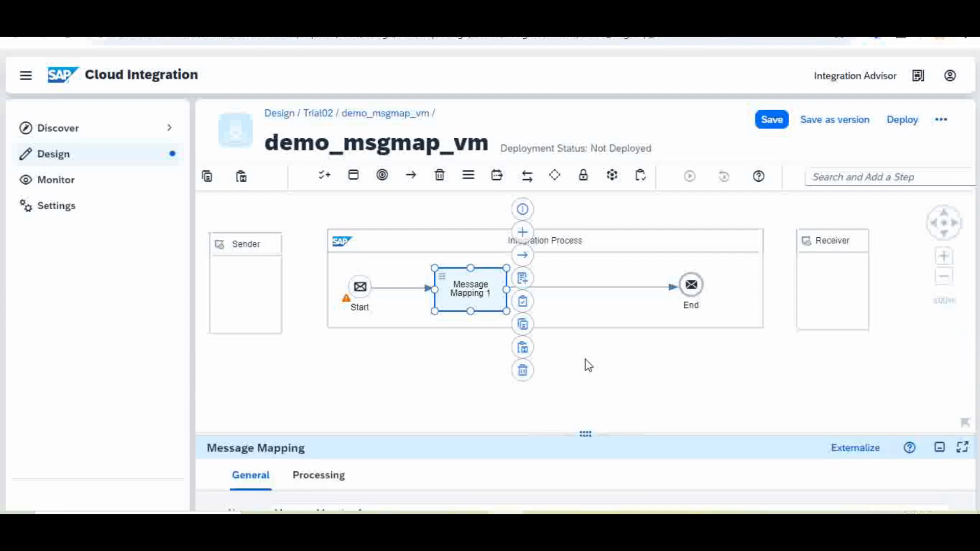
pyautogui.click(586, 405)
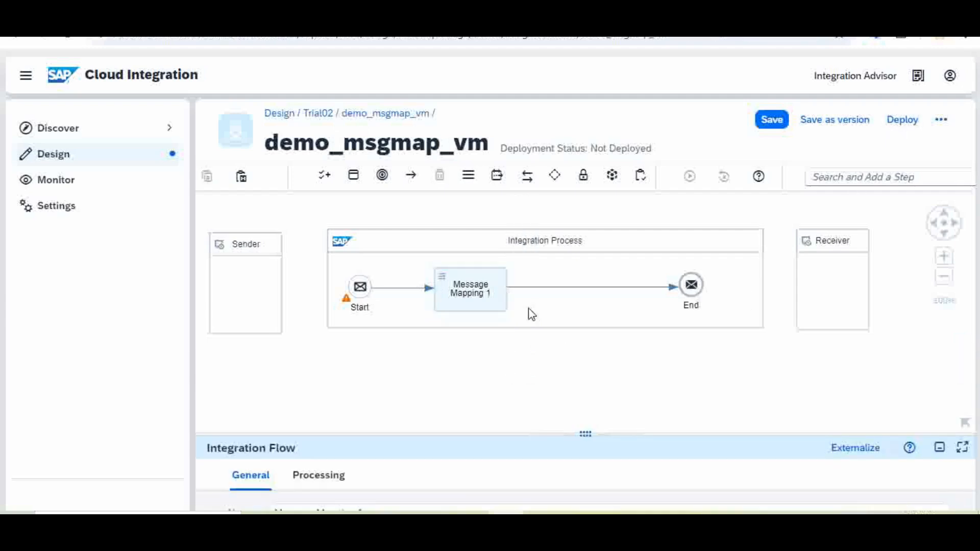
# Center Message Mapping 1 between Start and End, and add a simulation start point before it and an end point after it
pyautogui.moveTo(475, 299); pyautogui.dragTo(604, 374)
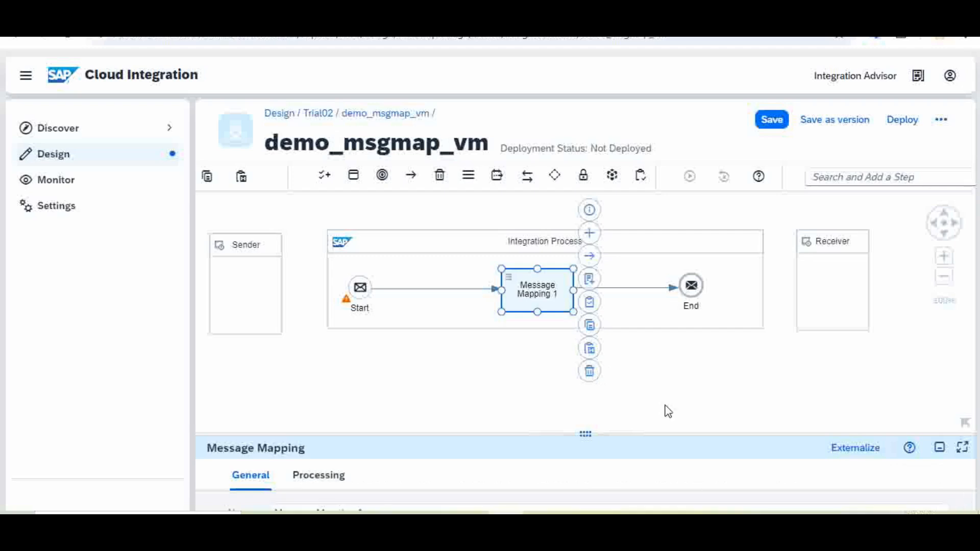
pyautogui.click(430, 290)
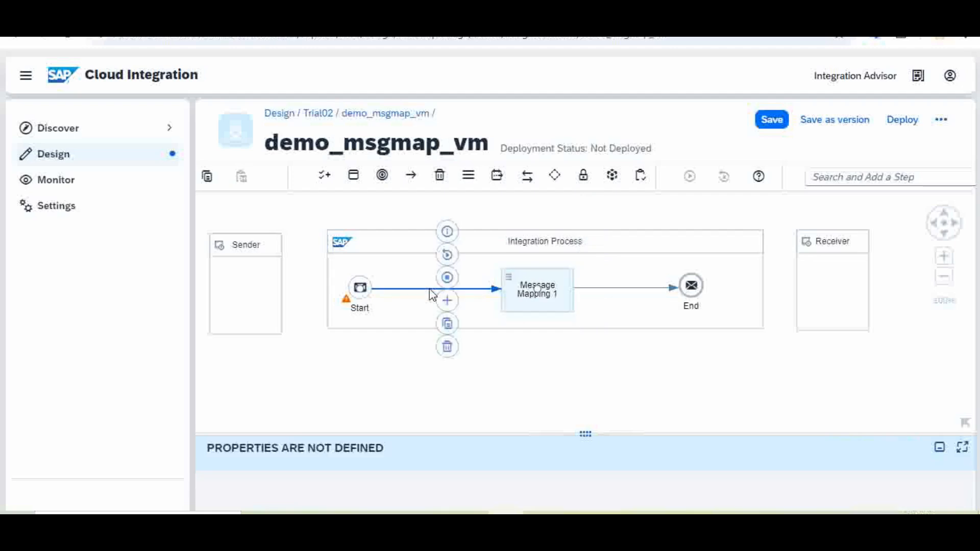
pyautogui.click(447, 258)
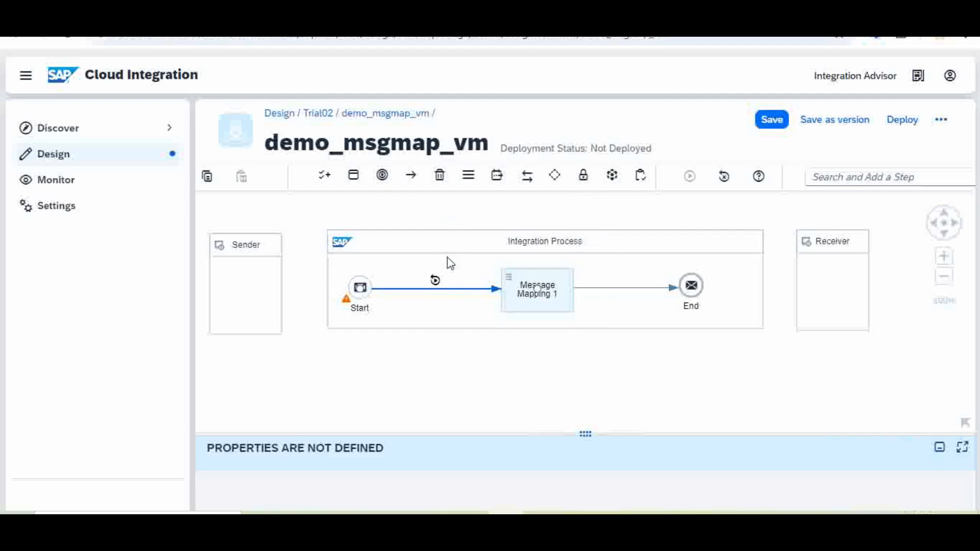
pyautogui.click(611, 289)
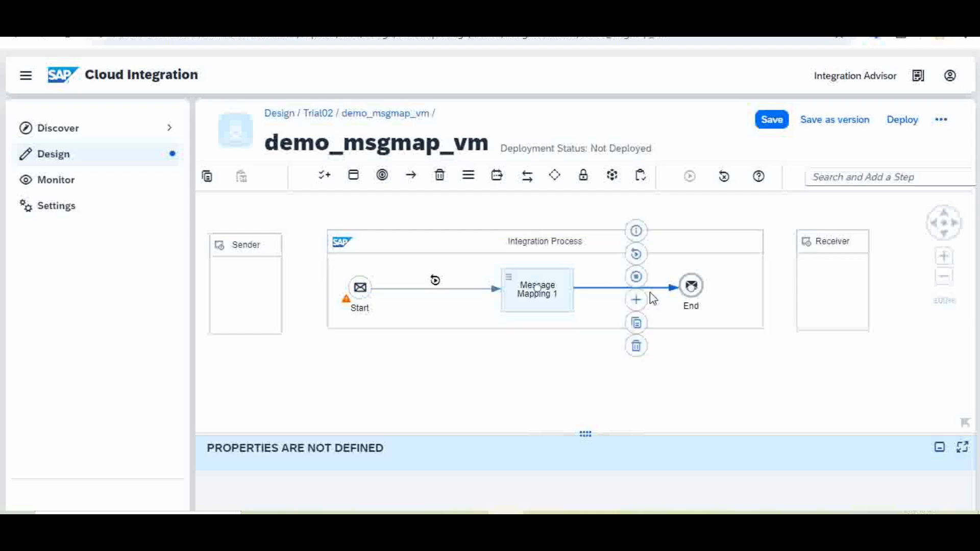
pyautogui.click(637, 278)
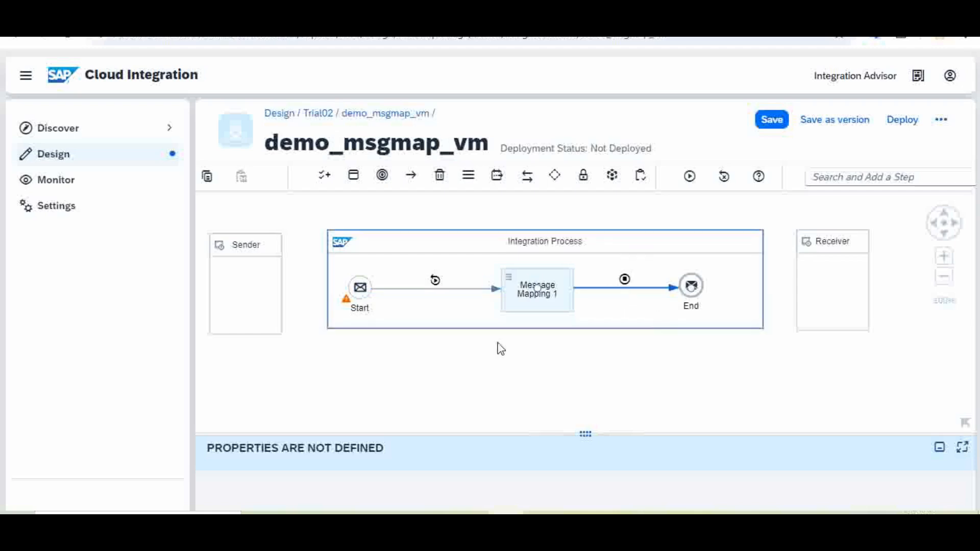
# Open the simulation input at the start point and copy the full contents of Input_xml.txt from File Explorer
pyautogui.click(435, 281)
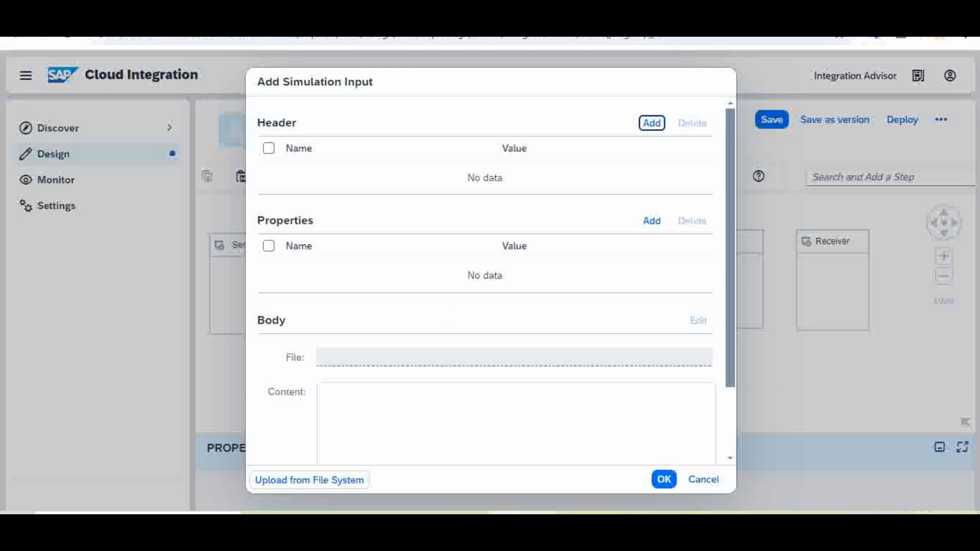
pyautogui.click(296, 512)
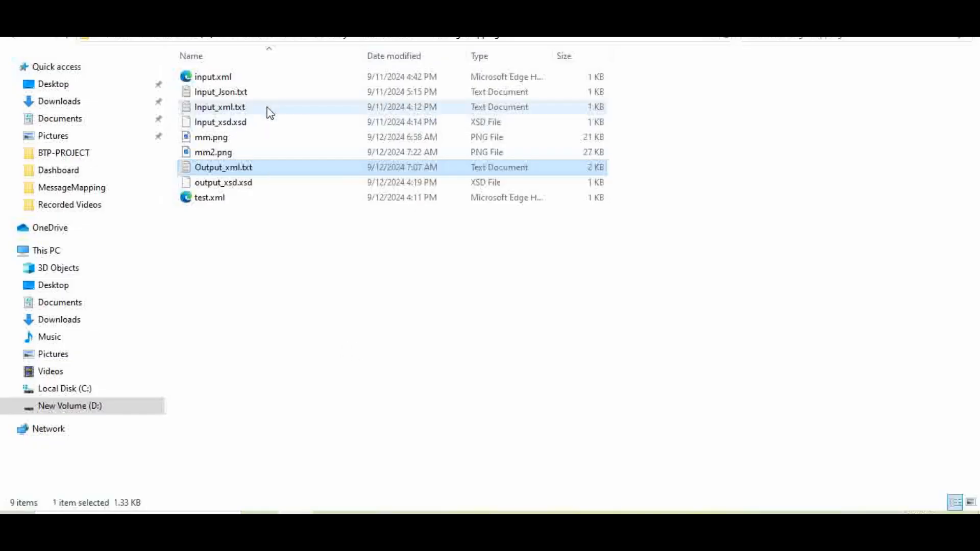
pyautogui.doubleClick(270, 112)
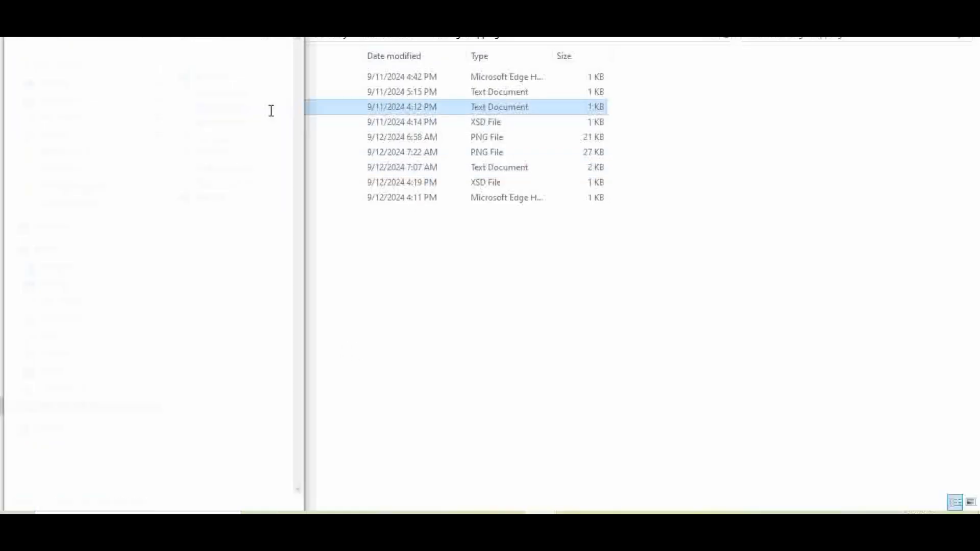
pyautogui.click(230, 176)
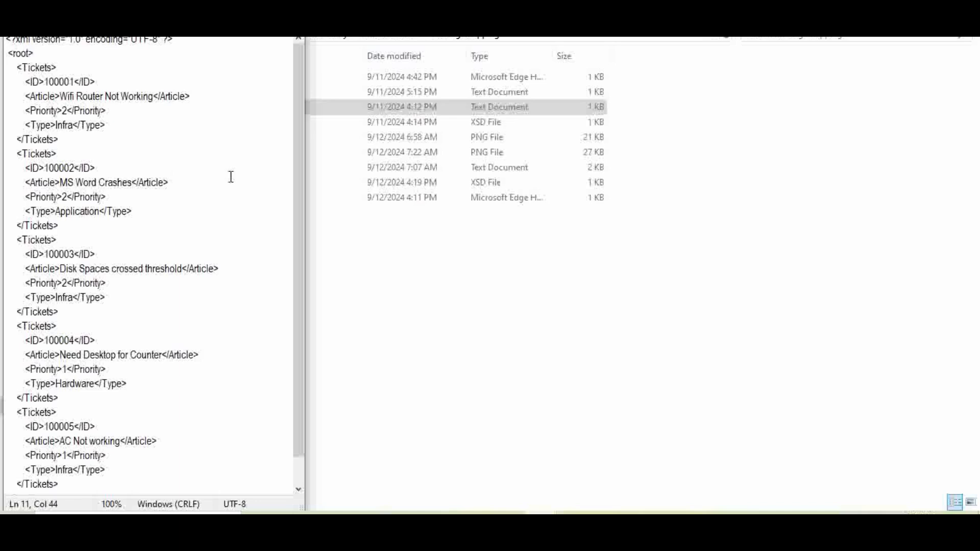
pyautogui.hotkey('ctrl', 'a')
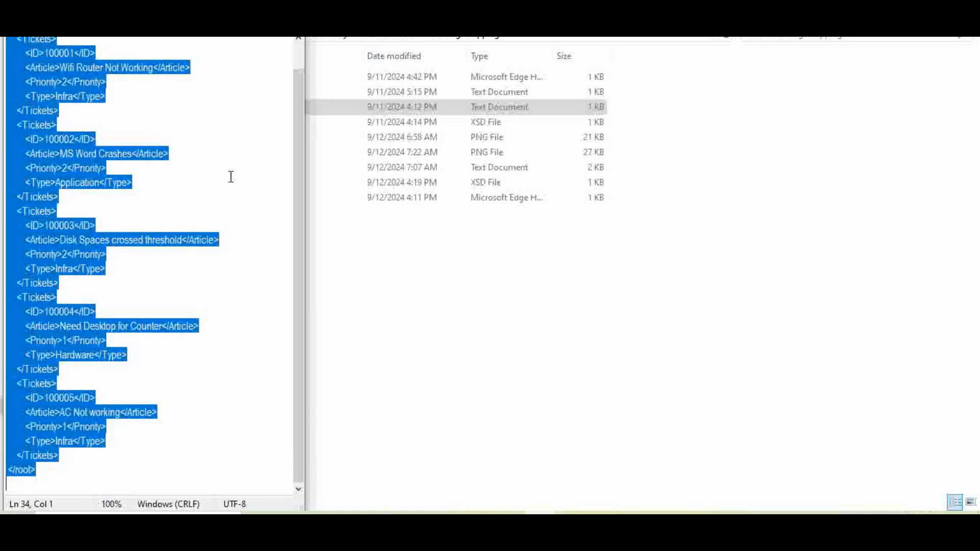
pyautogui.click(251, 153)
pyautogui.click(289, 10)
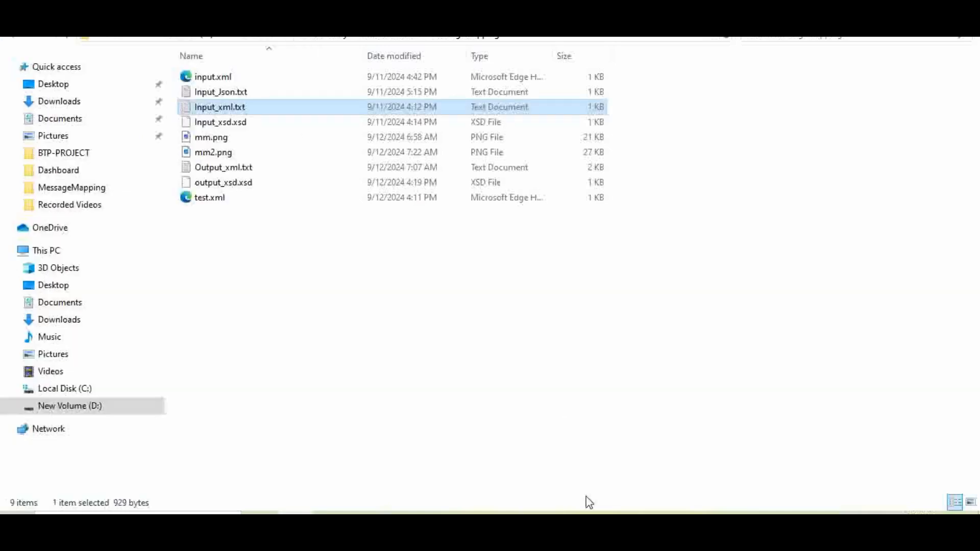
# Back in Cloud Integration, paste the copied tickets XML as the simulation input's body content and confirm it
pyautogui.click(505, 513)
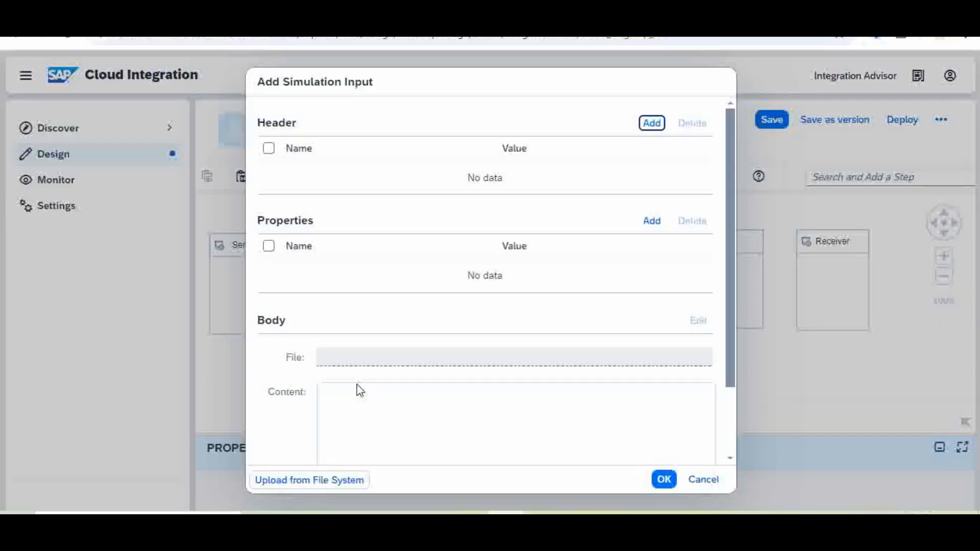
pyautogui.click(348, 405)
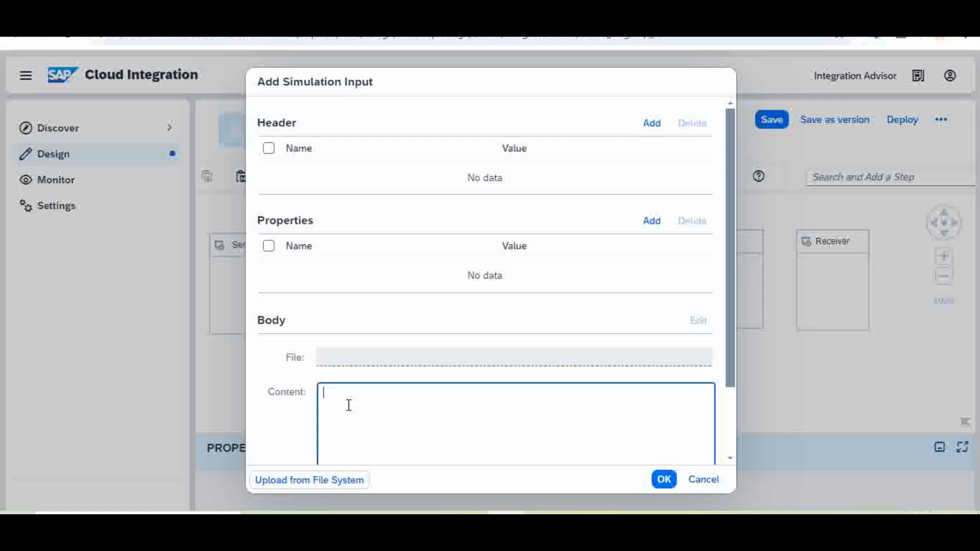
pyautogui.hotkey('ctrl', 'v')
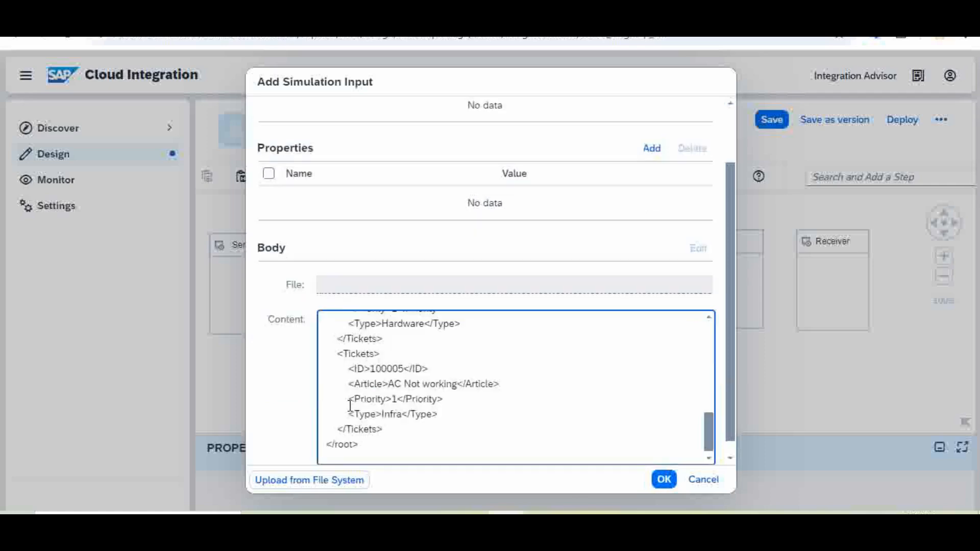
pyautogui.click(664, 480)
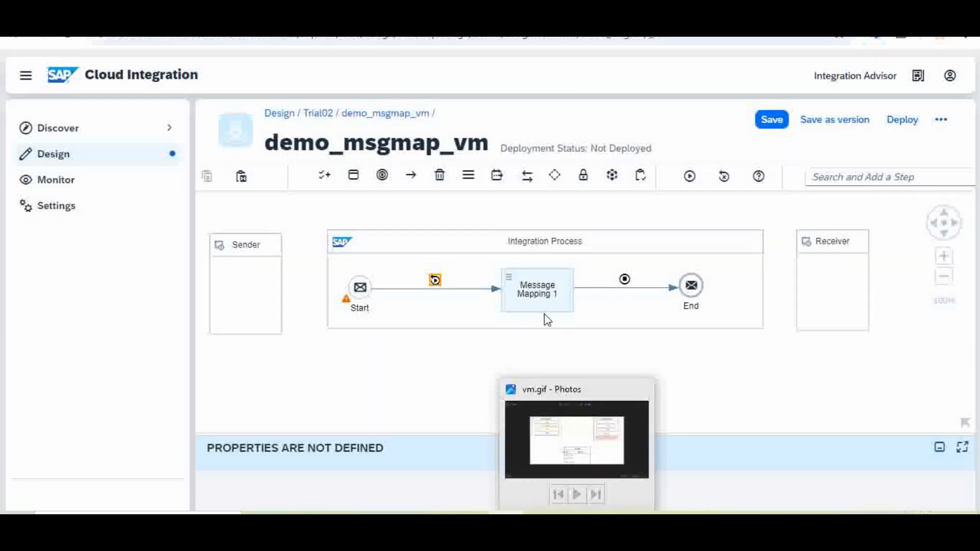
# Run the integration flow simulation and view the body of the message after Message Mapping 1 in an enlarged pane
pyautogui.click(689, 176)
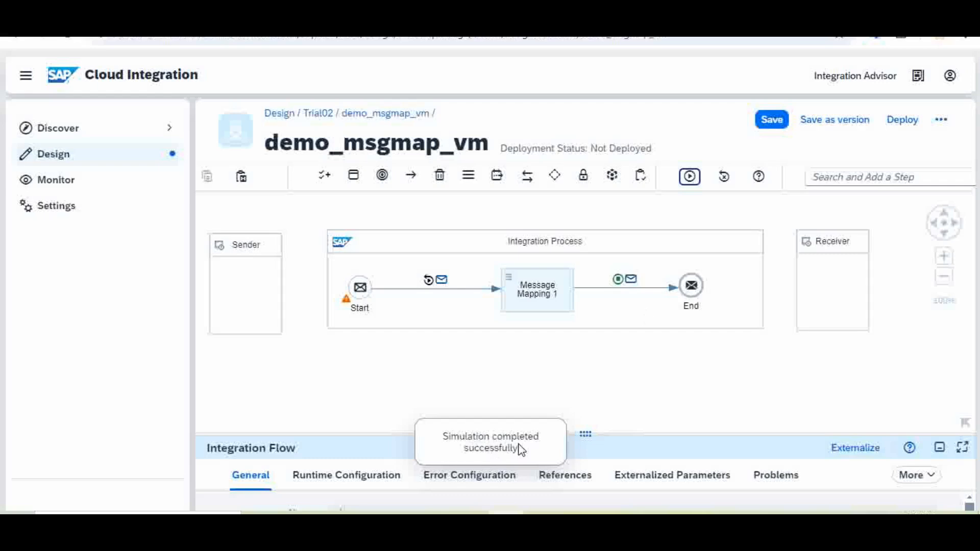
pyautogui.click(632, 280)
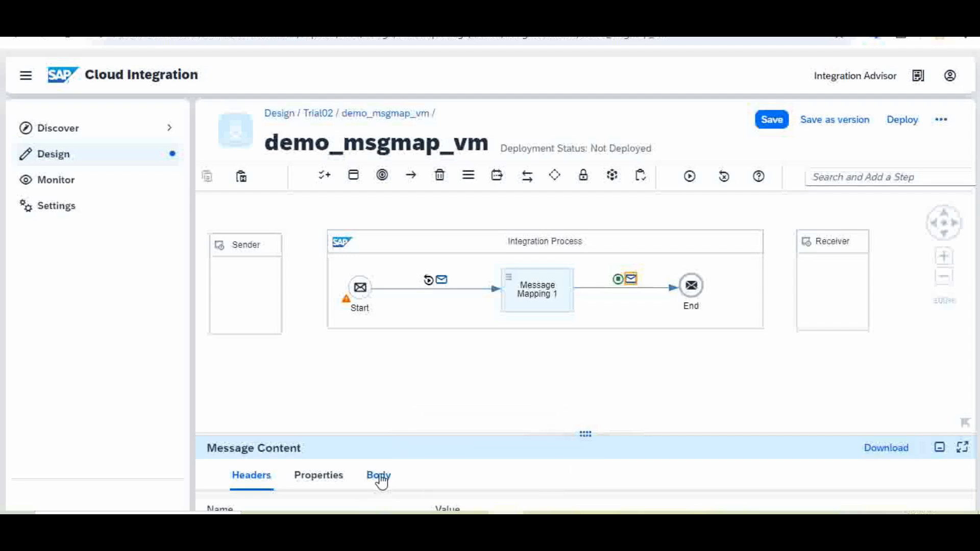
pyautogui.click(378, 475)
pyautogui.moveTo(467, 430); pyautogui.dragTo(525, 194)
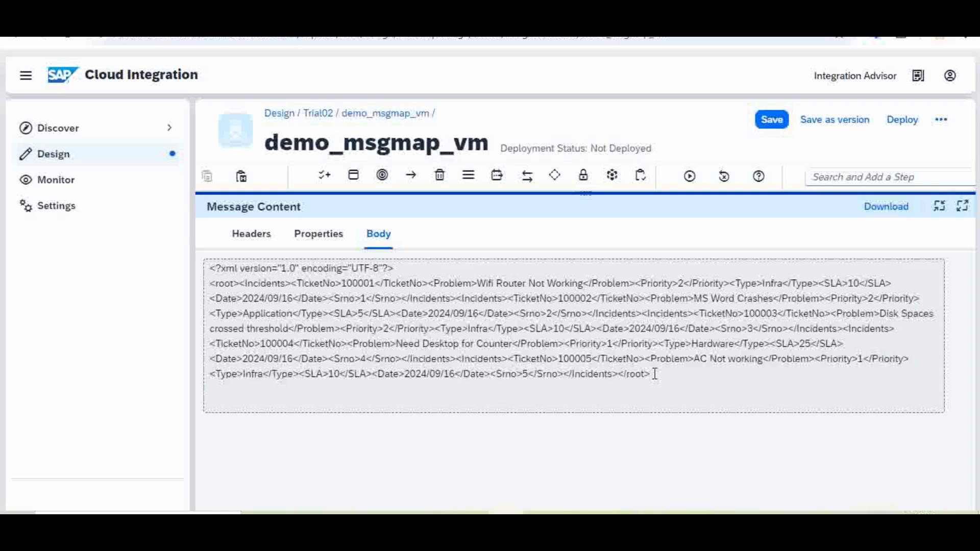
# Copy the complete XML body of the simulated output message
pyautogui.click(353, 279)
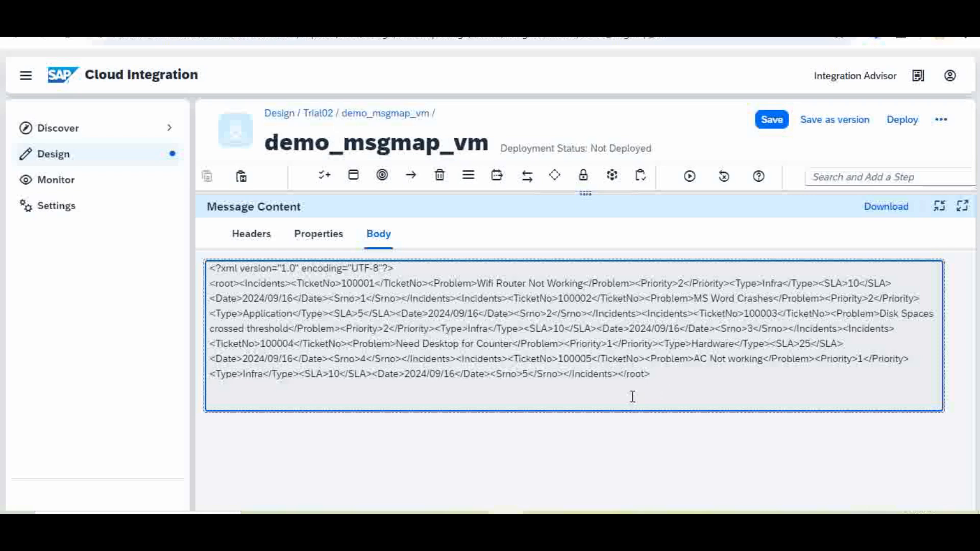
pyautogui.moveTo(653, 375); pyautogui.dragTo(198, 266)
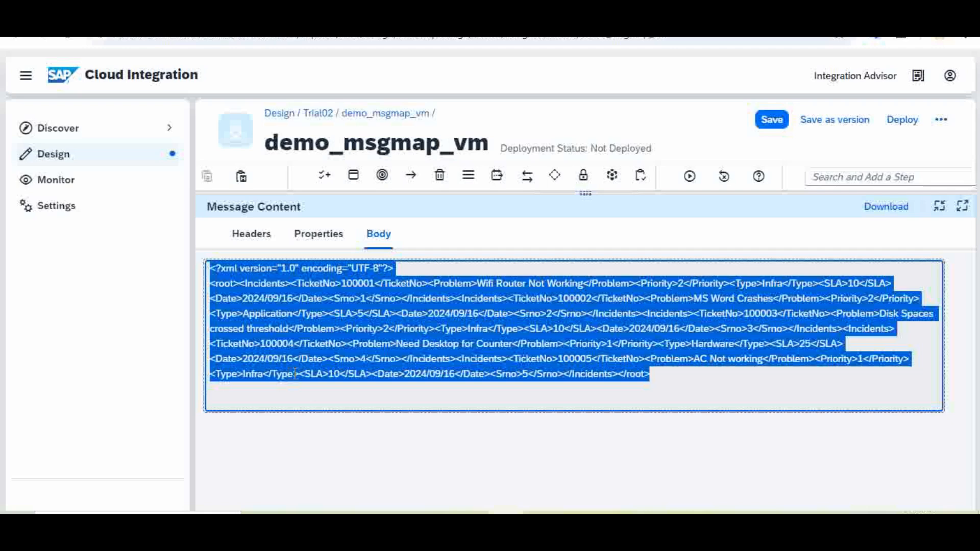
pyautogui.moveTo(507, 513)
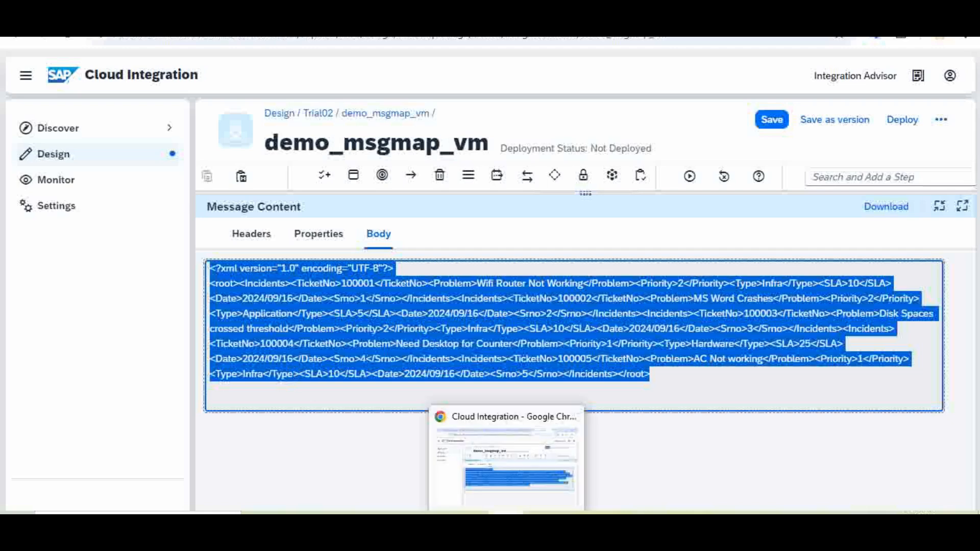
# Search Google for "xml viwer" in a new browser tab and open the Best XML Viewer Online page at jsonformatter.org
pyautogui.hotkey('ctrl', 't')
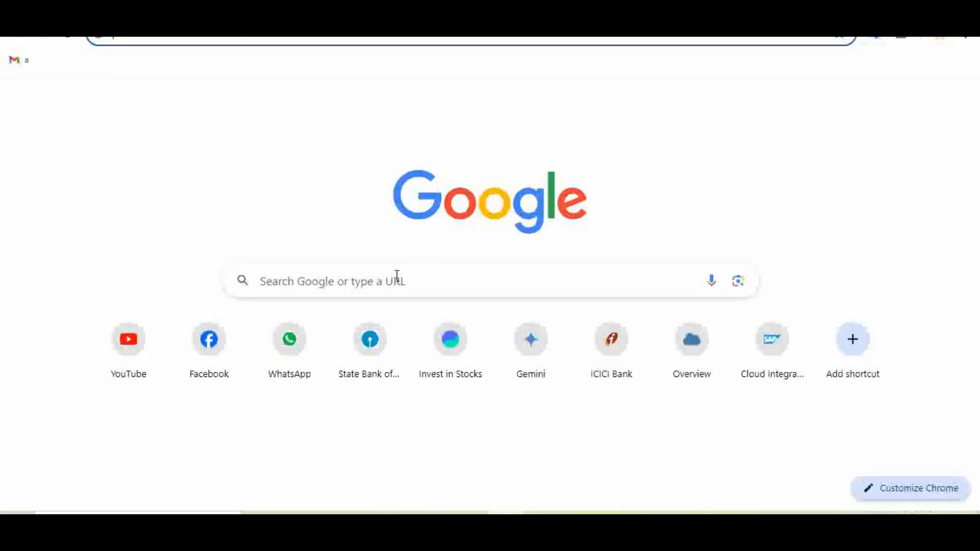
pyautogui.click(397, 276)
pyautogui.write('xml')
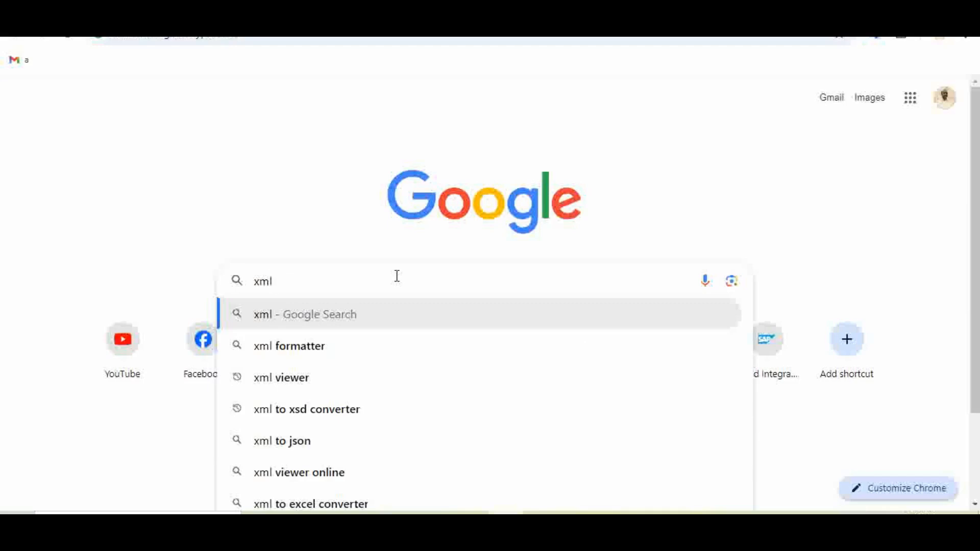
pyautogui.write(' viwer')
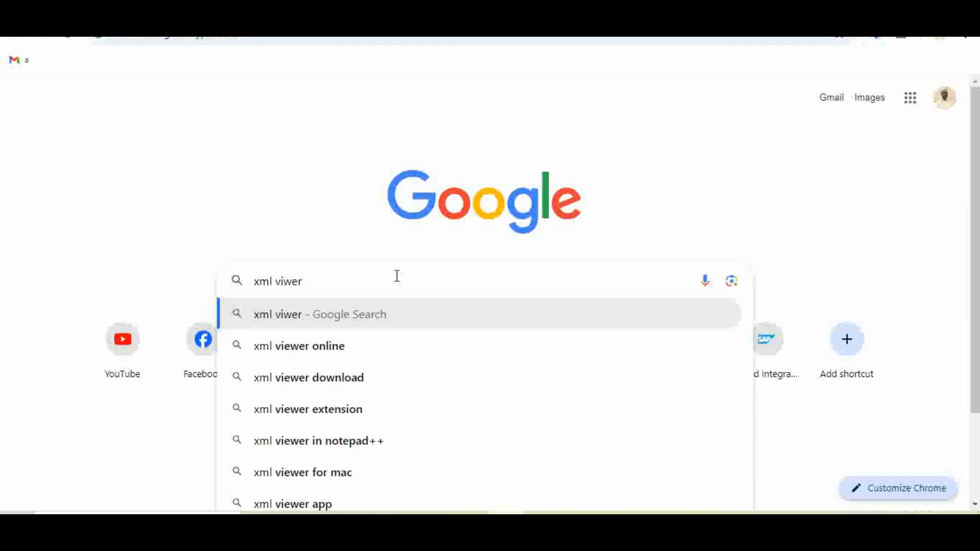
pyautogui.press('Escape')
pyautogui.press('Return')
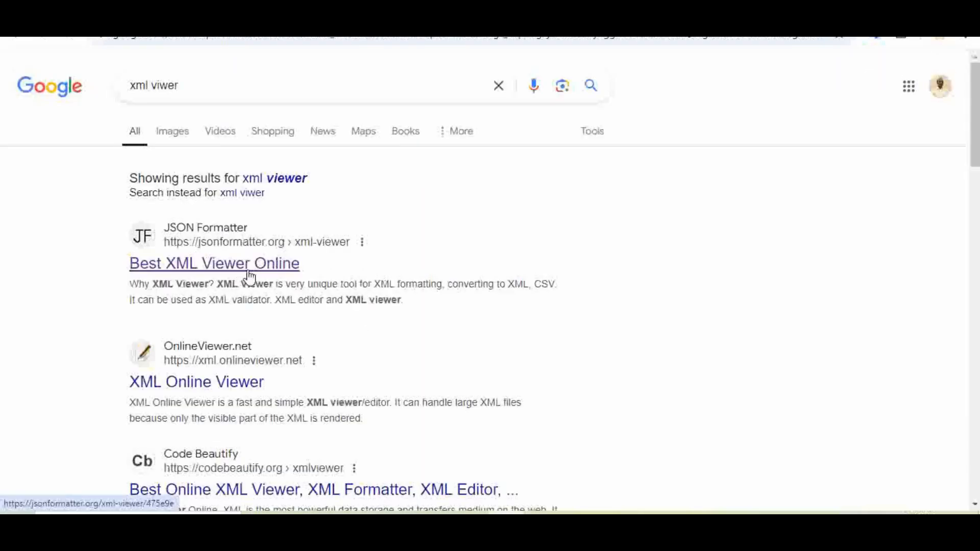
pyautogui.click(249, 270)
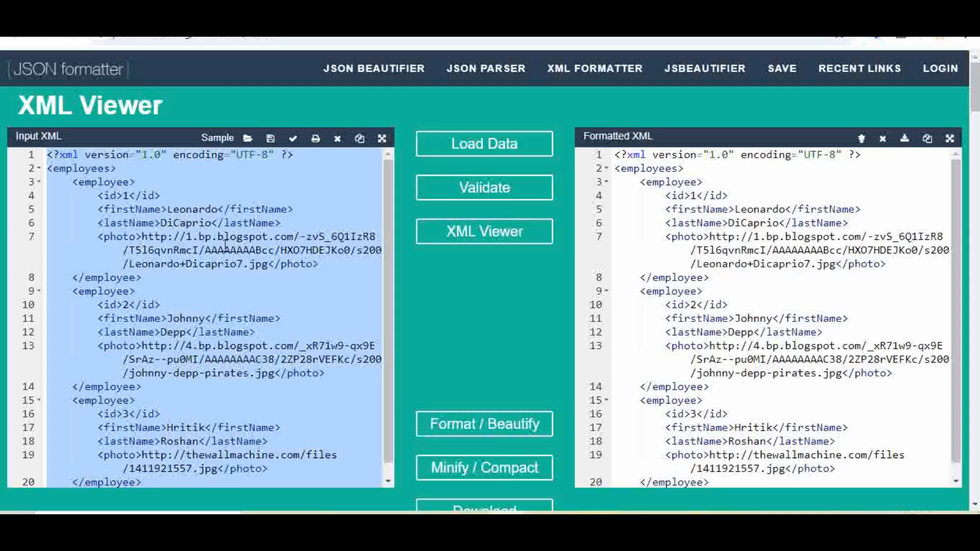
# Replace the sample in the Input XML editor with the copied output XML and format it with Format / Beautify
pyautogui.click(226, 247)
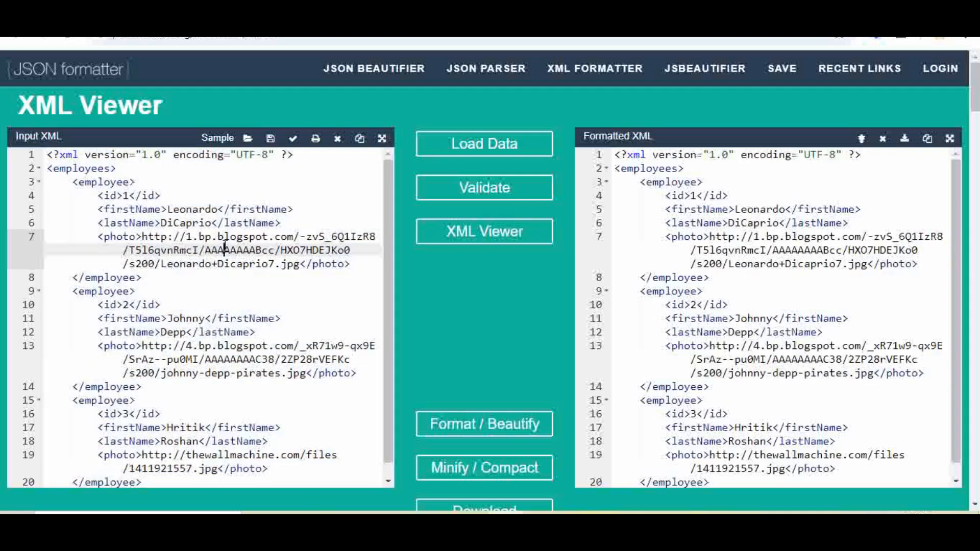
pyautogui.click(207, 265)
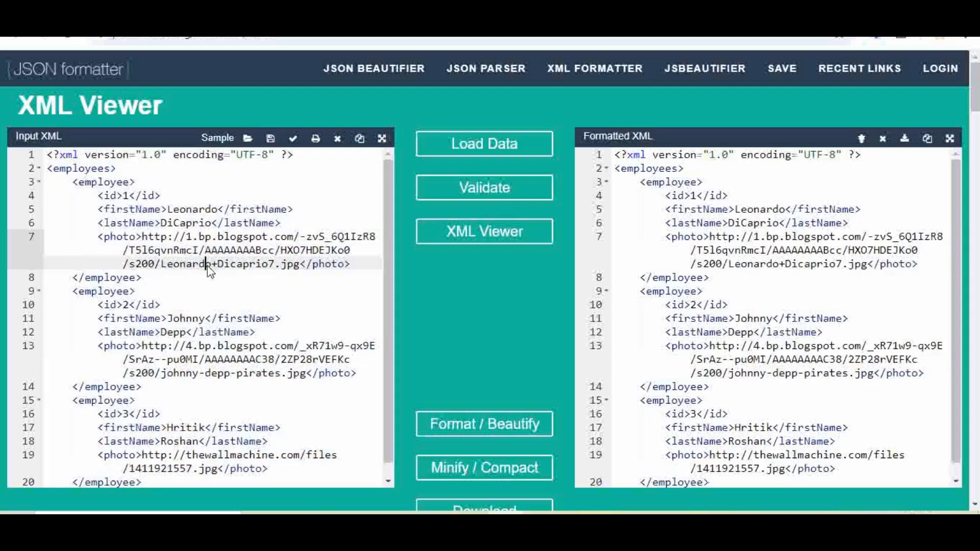
pyautogui.hotkey('ctrl', 'a')
pyautogui.hotkey('ctrl', 'v')
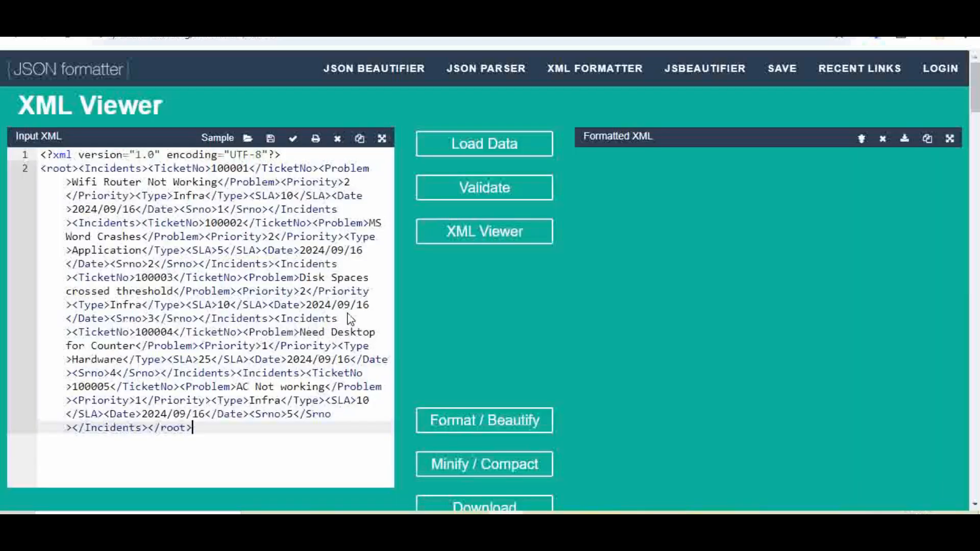
pyautogui.click(508, 435)
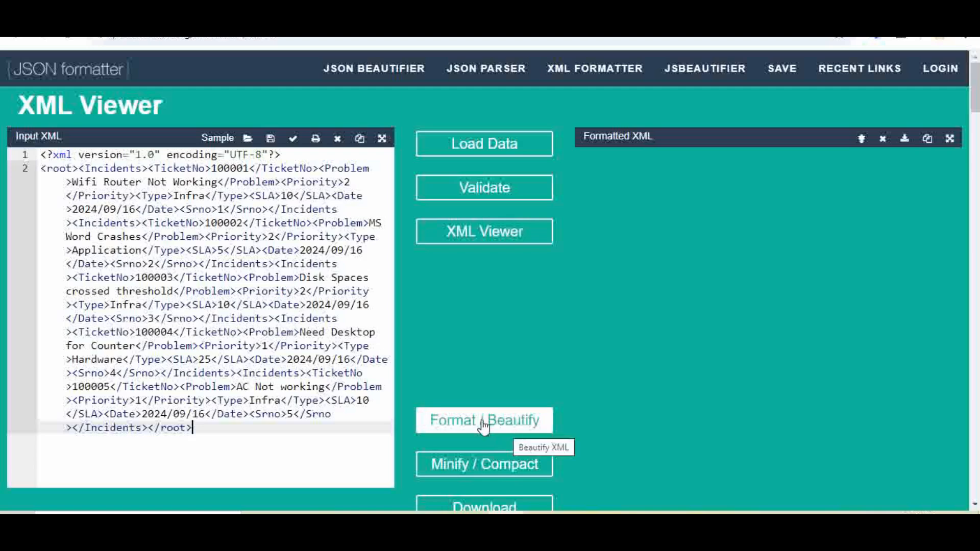
# Beautify the pasted XML and check the SLA value against the Type of the incidents in the formatted output
pyautogui.click(483, 428)
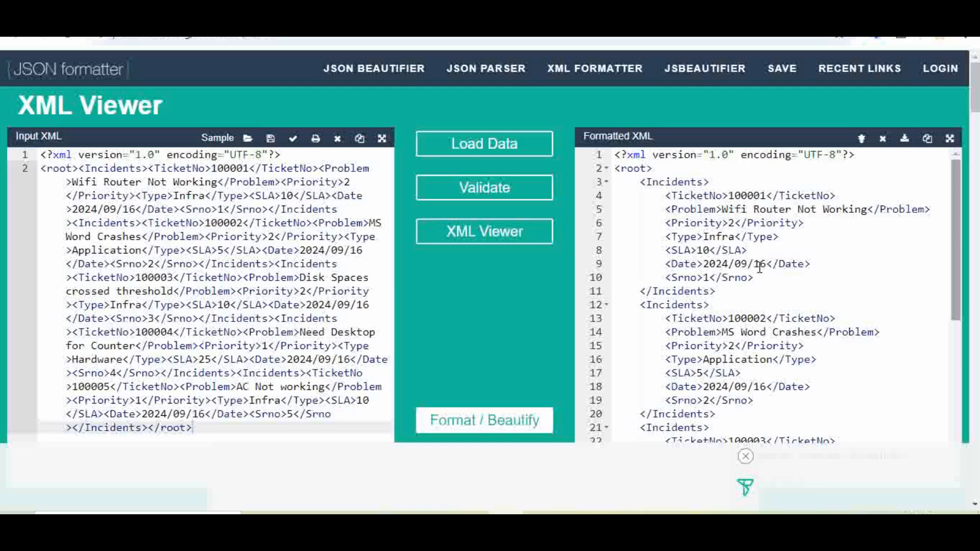
pyautogui.click(710, 250)
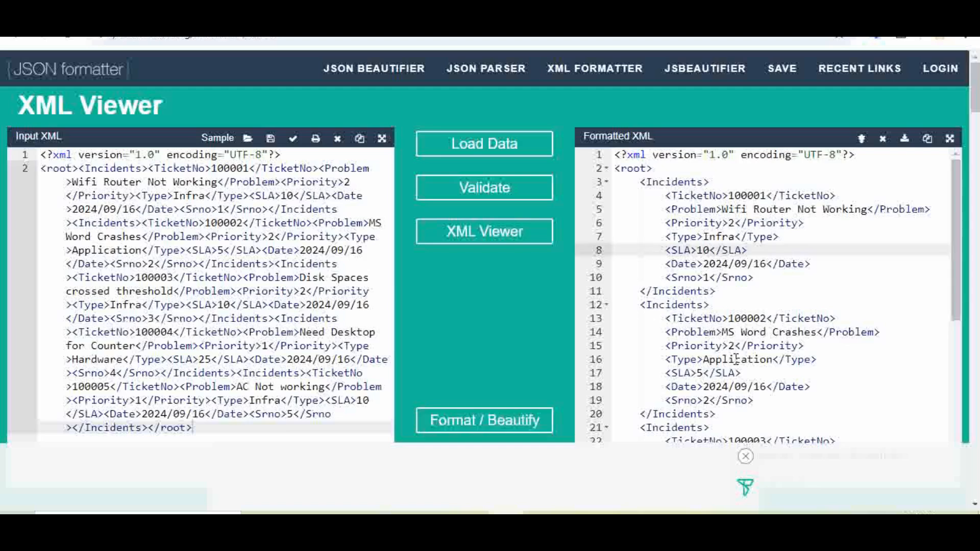
pyautogui.click(703, 373)
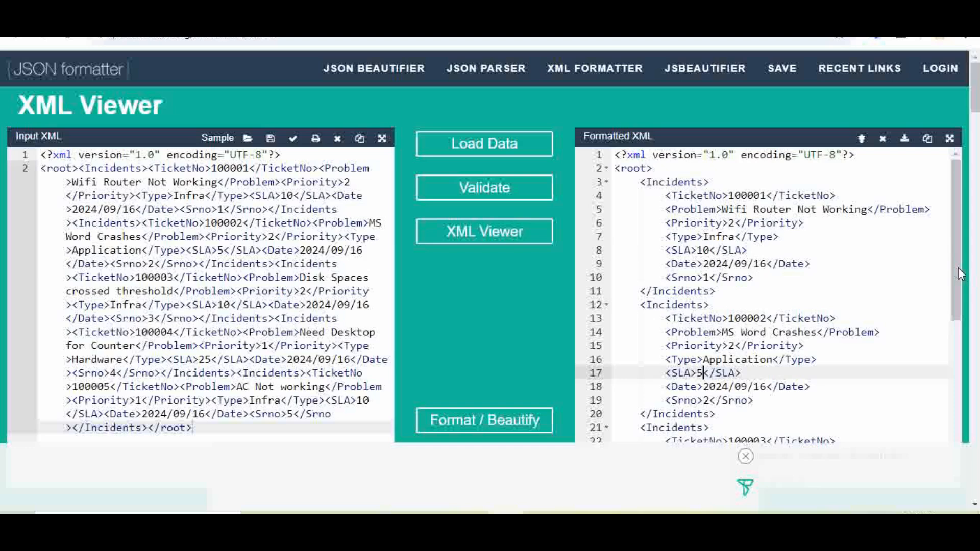
pyautogui.moveTo(958, 268); pyautogui.dragTo(954, 362)
pyautogui.scroll(-3, 950, 356)
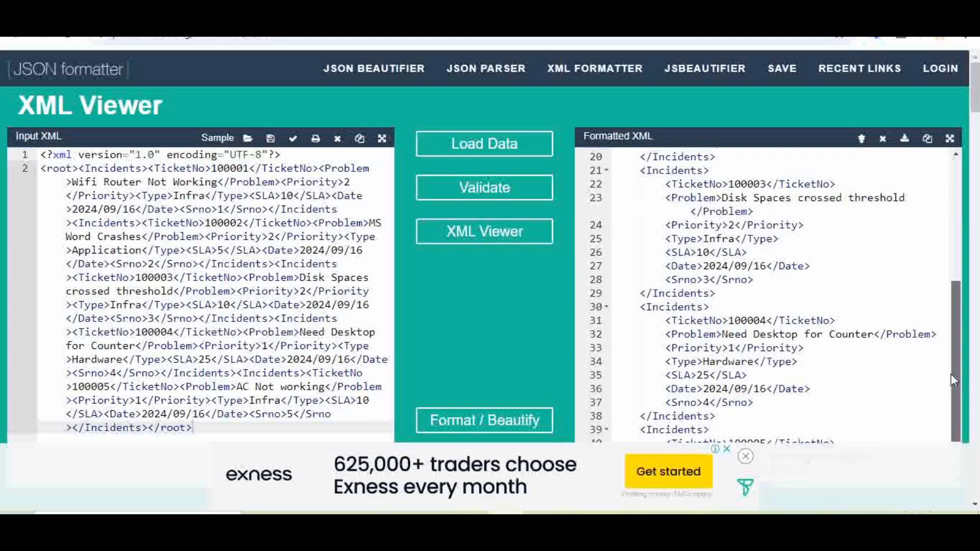
pyautogui.click(709, 375)
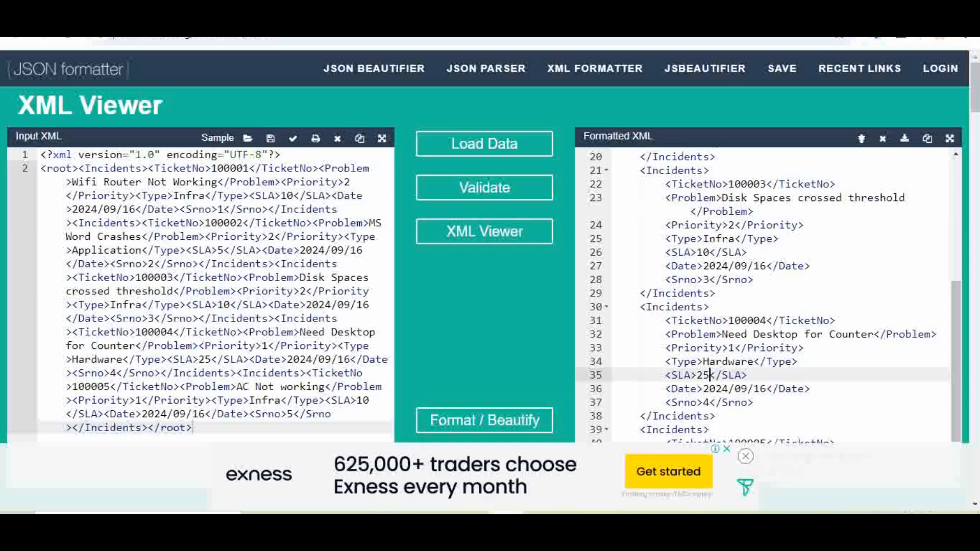
# Return to the demo_msgmap_vm flow in SAP Cloud Integration and shrink the Message Content pane to reveal the full integration process diagram
pyautogui.hotkey('ctrl', 'Tab')
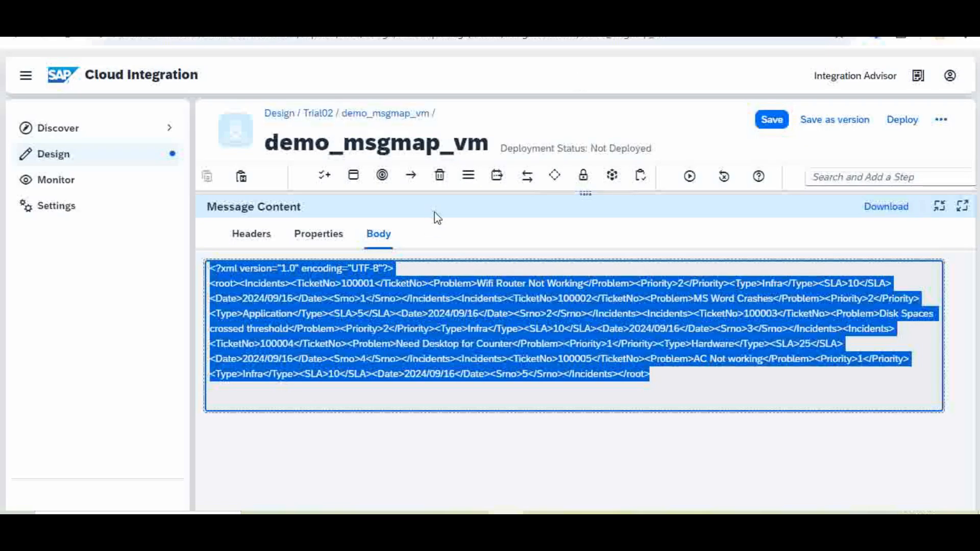
pyautogui.moveTo(435, 188); pyautogui.dragTo(367, 277)
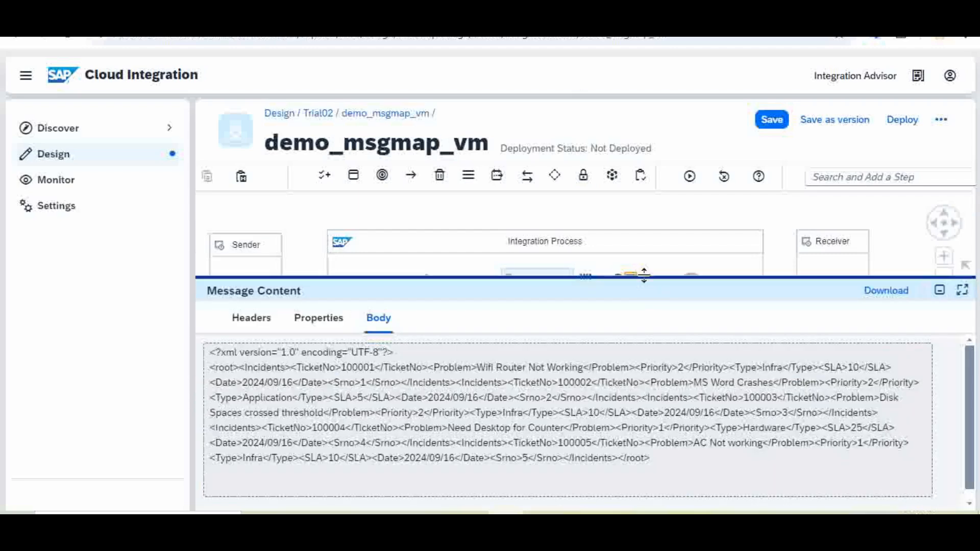
pyautogui.moveTo(642, 277); pyautogui.dragTo(654, 380)
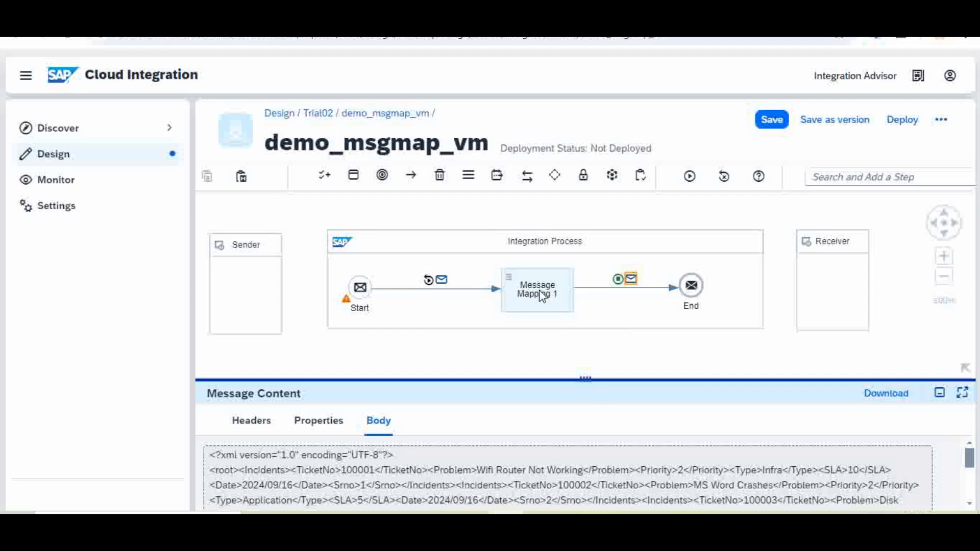
pyautogui.moveTo(541, 297)
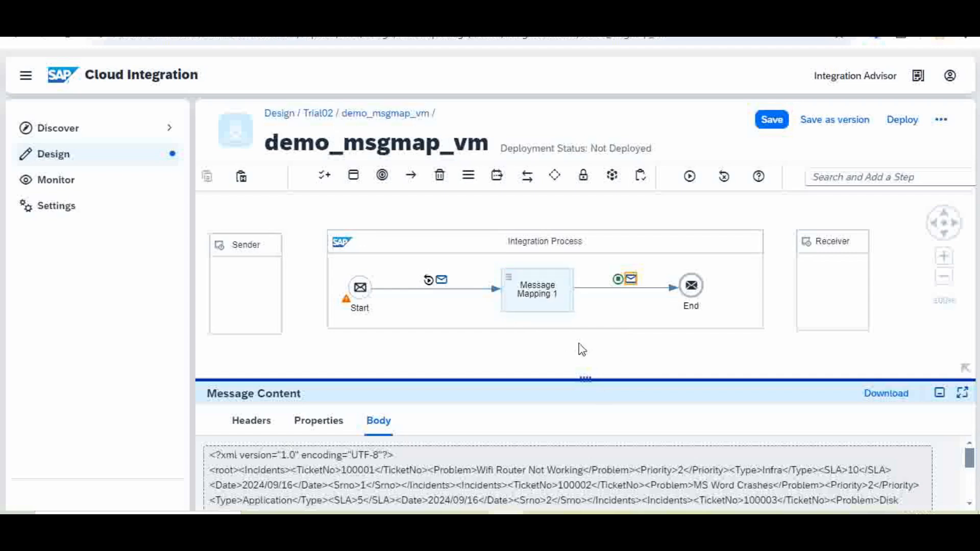